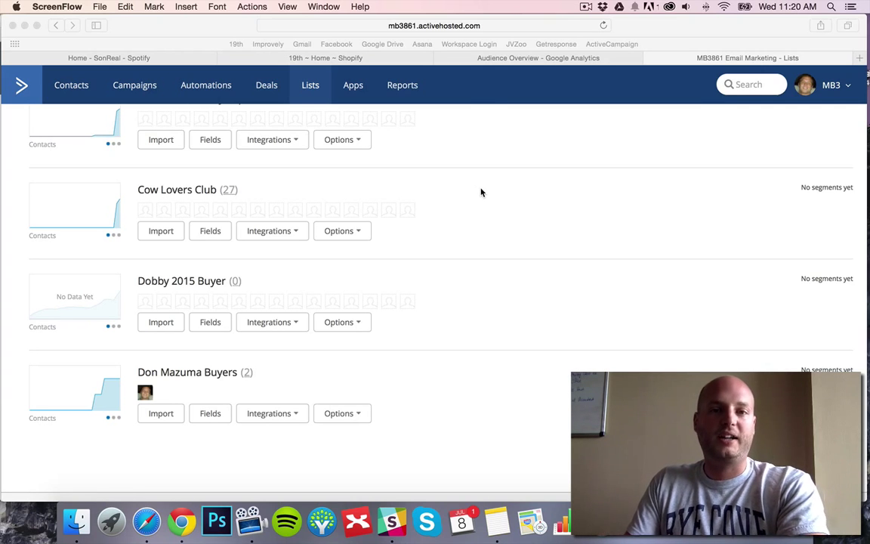
Step: Bring the Safari window showing ActiveCampaign's Lists page to the front
{"action": "left_click", "coordinate": [355, 120]}
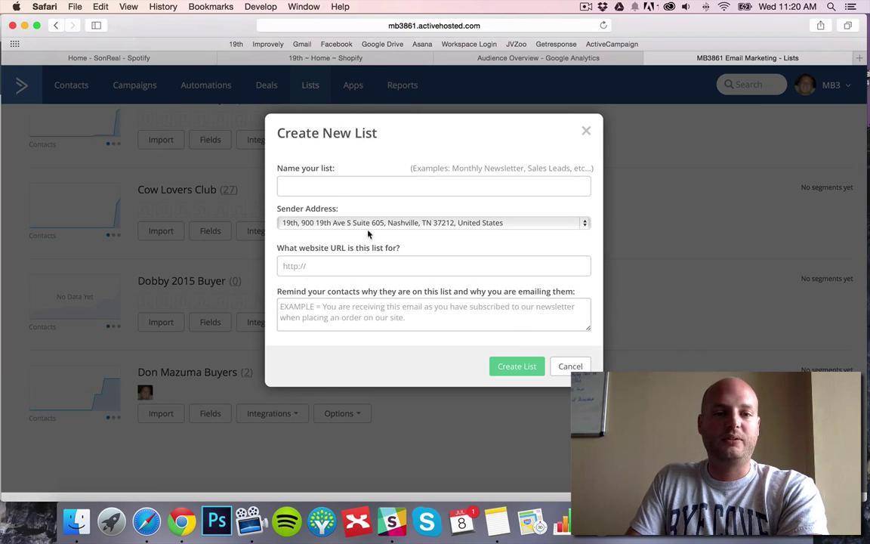
{"action": "left_click", "coordinate": [365, 188]}
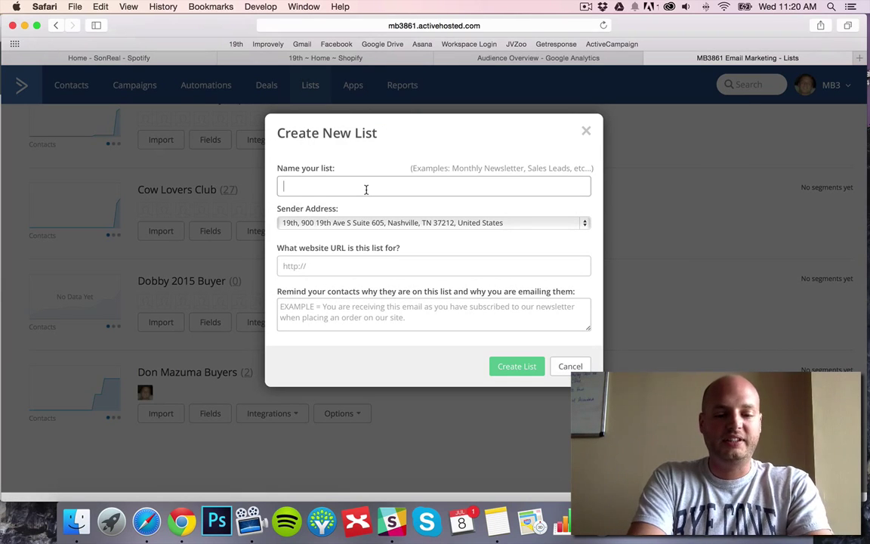
{"action": "type", "text": "Graduation "}
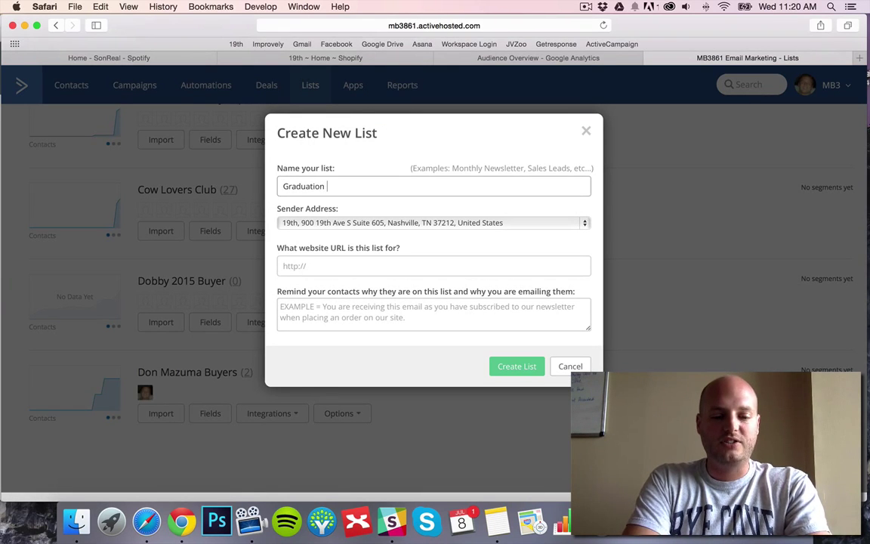
{"action": "type", "text": "2015 Buy"}
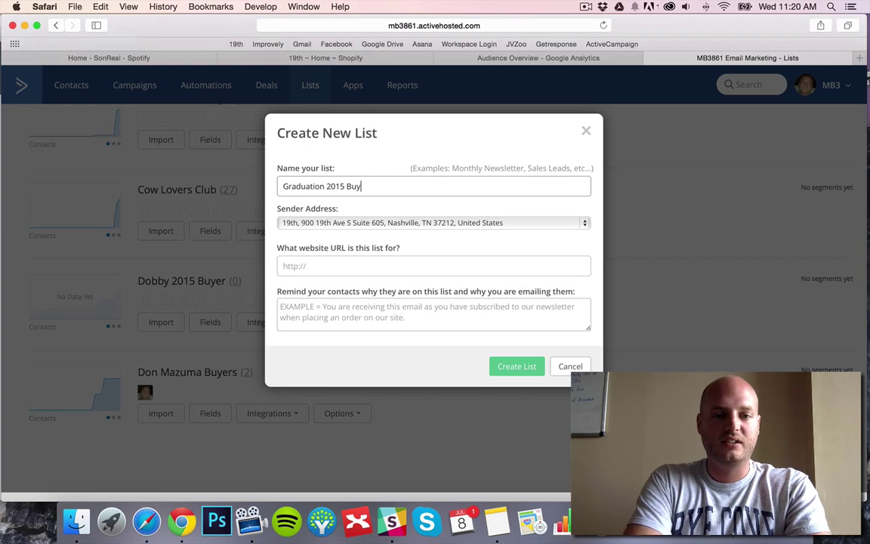
{"action": "type", "text": "ers"}
{"action": "left_click", "coordinate": [380, 260]}
{"action": "type", "text": "htt"}
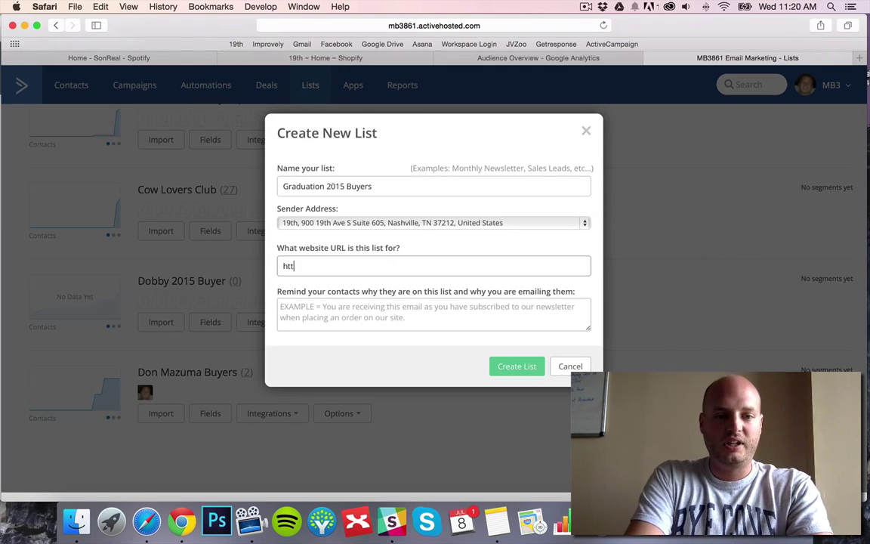
{"action": "type", "text": "p://9teenth"}
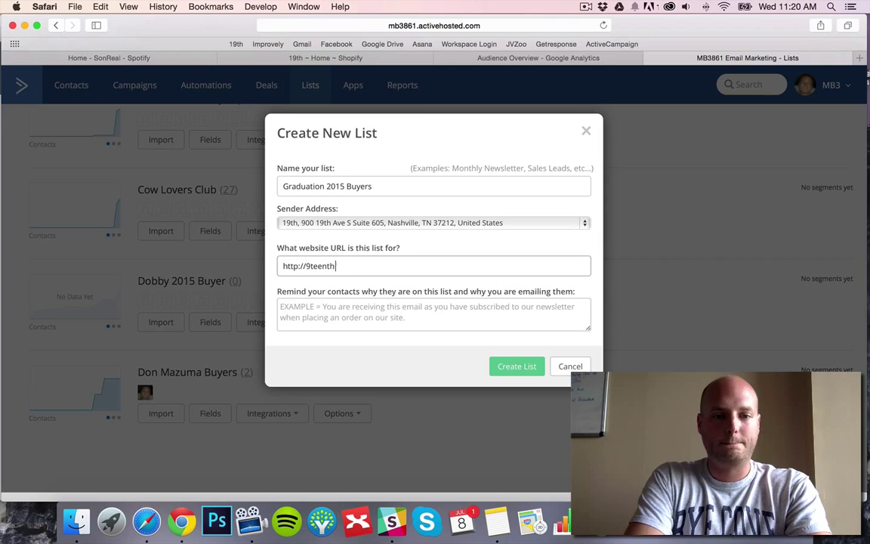
{"action": "type", "text": ".com"}
{"action": "key", "text": "Tab"}
{"action": "type", "text": "You"}
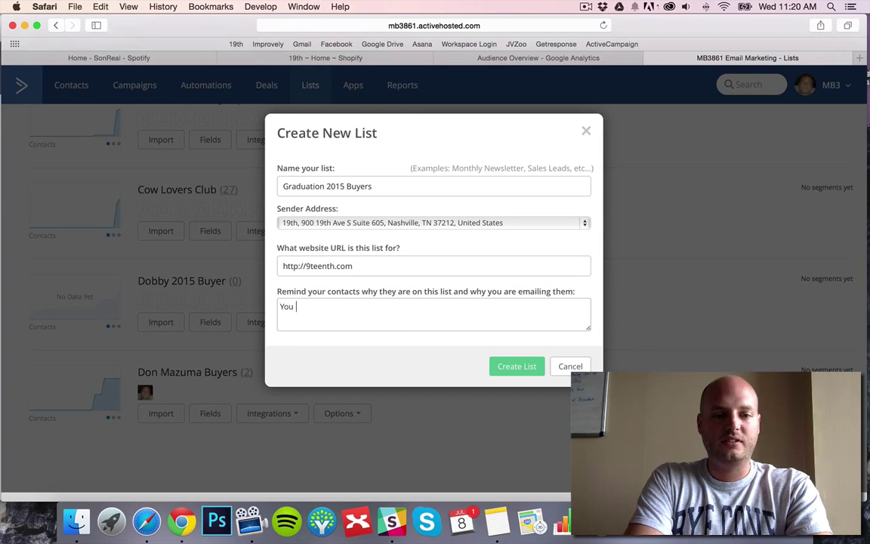
{"action": "type", "text": " are on this list"}
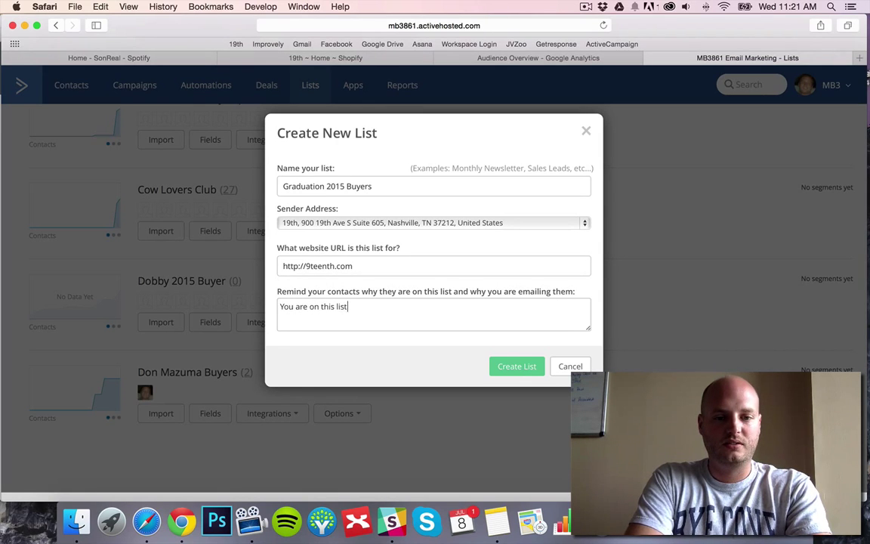
{"action": "type", "text": " because you purcahsed "}
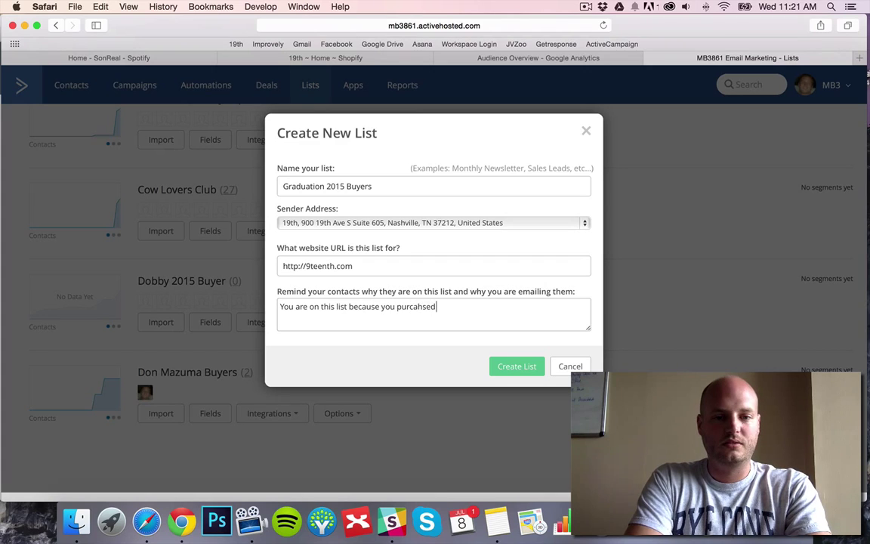
{"action": "key", "text": "BackSpace"}
{"action": "key", "text": "BackSpace"}
{"action": "key", "text": "BackSpace"}
{"action": "key", "text": "BackSpace"}
{"action": "key", "text": "BackSpace"}
{"action": "key", "text": "BackSpace"}
{"action": "type", "text": "hased a gradu"}
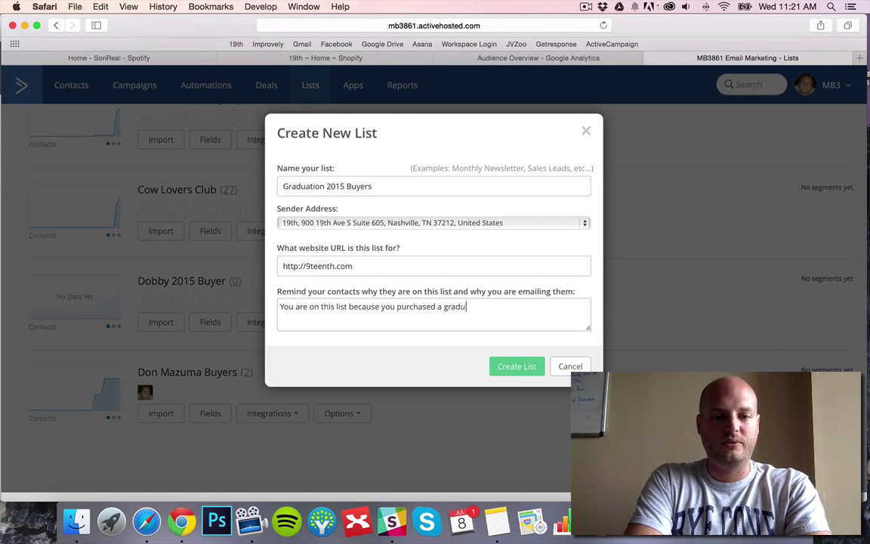
{"action": "type", "text": "ation shirt from 9"}
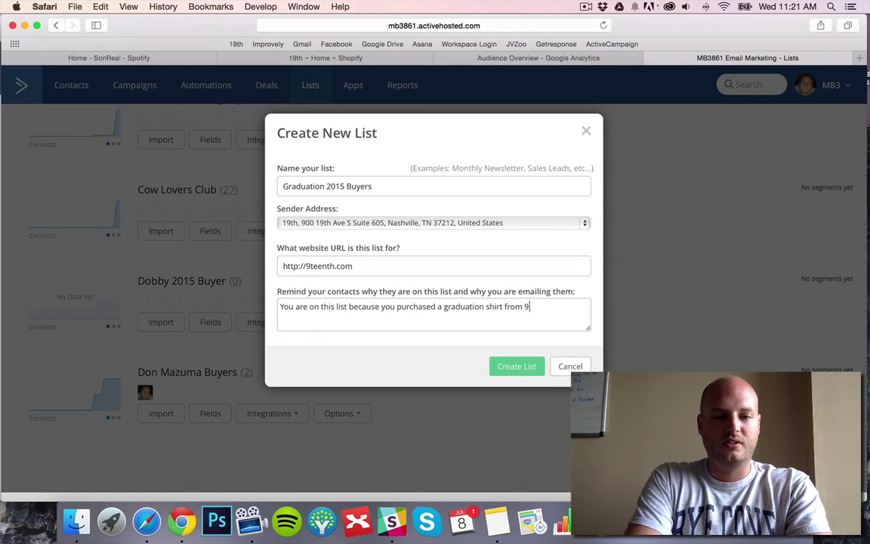
{"action": "key", "text": "BackSpace"}
{"action": "type", "text": "us."}
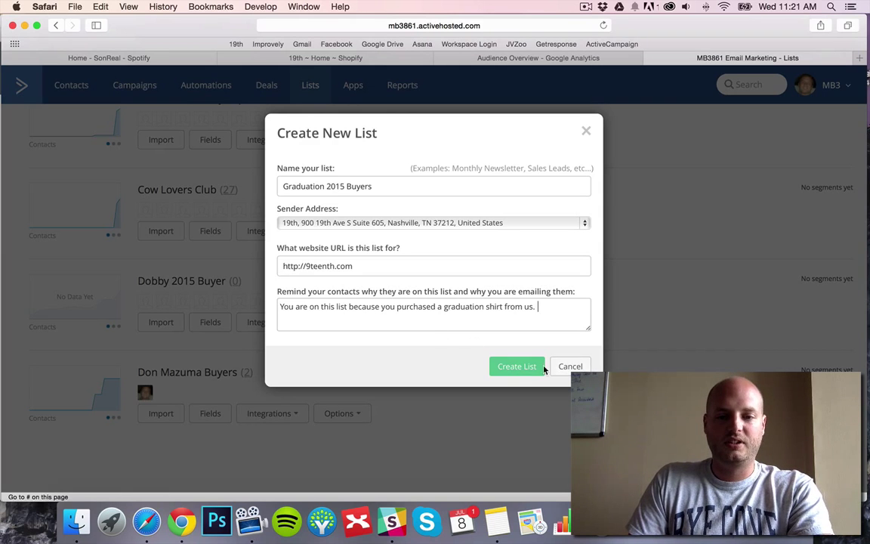
{"action": "left_click", "coordinate": [521, 367]}
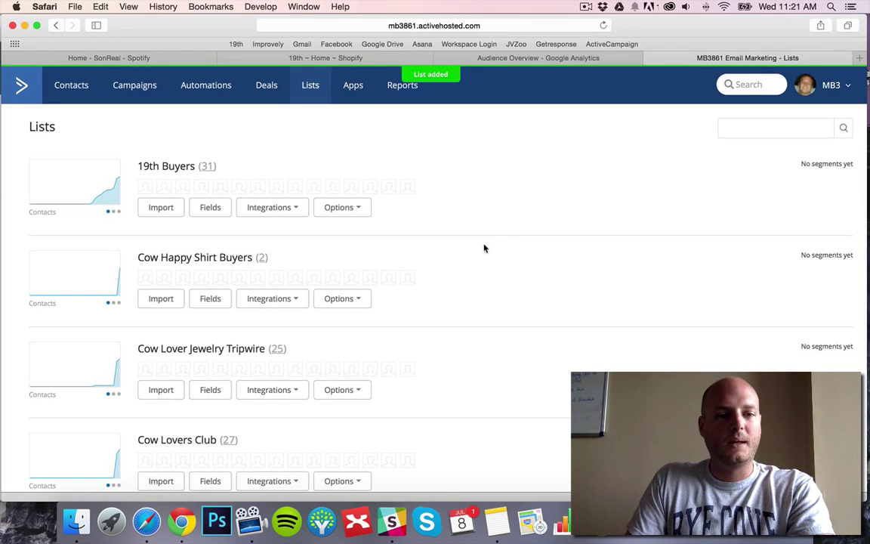
Step: Open the Shopify integration under Apps and launch its Zapier connection window
{"action": "scroll", "coordinate": [464, 254], "scroll_direction": "down", "scroll_amount": 5}
{"action": "scroll", "coordinate": [418, 228], "scroll_direction": "down", "scroll_amount": 3}
{"action": "scroll", "coordinate": [419, 228], "scroll_direction": "up", "scroll_amount": 10}
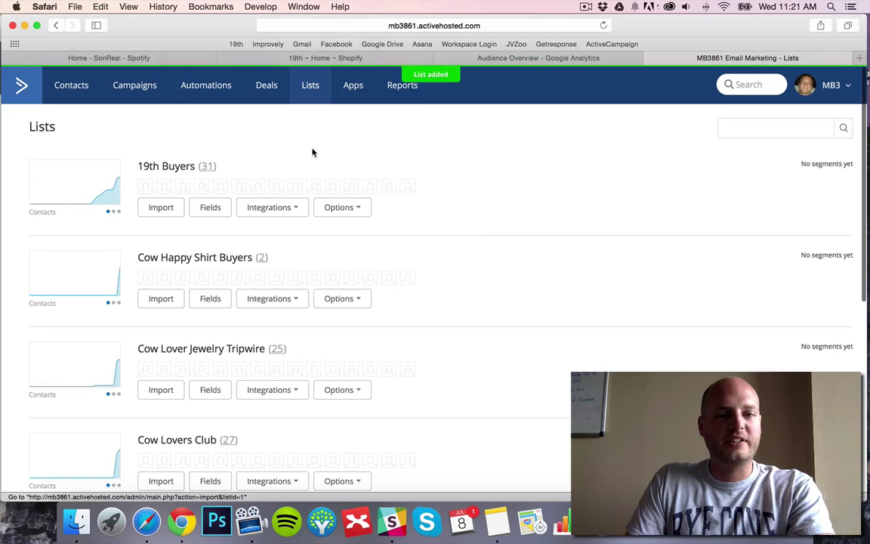
{"action": "left_click", "coordinate": [354, 86]}
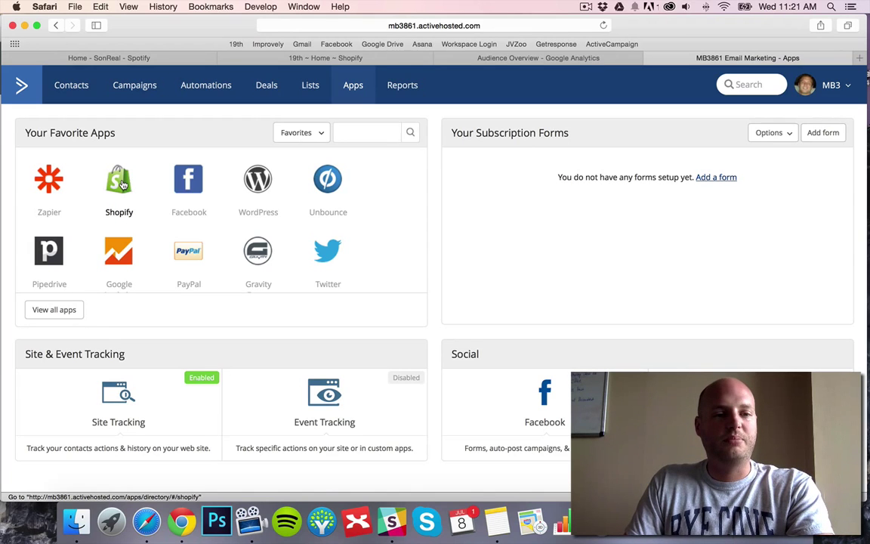
{"action": "left_click", "coordinate": [122, 184]}
{"action": "scroll", "coordinate": [554, 161], "scroll_direction": "down", "scroll_amount": 5}
{"action": "scroll", "coordinate": [626, 180], "scroll_direction": "up", "scroll_amount": 1}
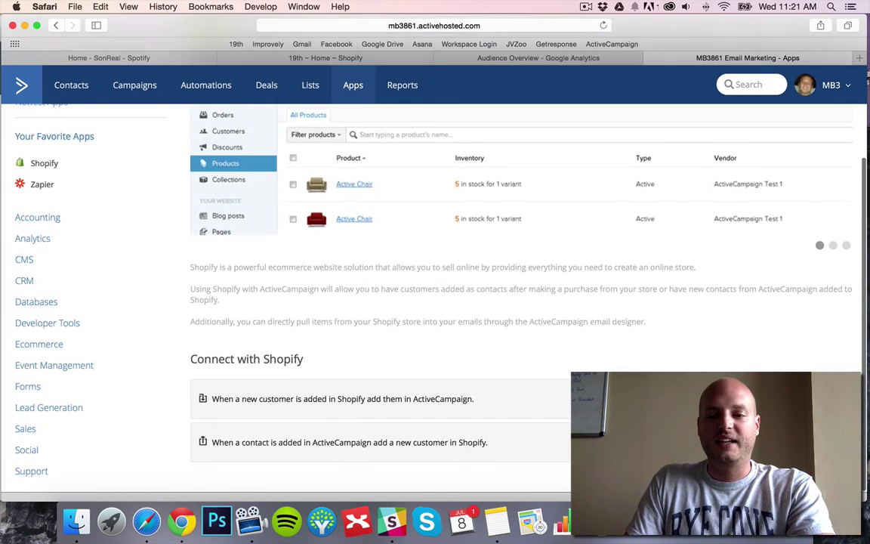
{"action": "left_click", "coordinate": [342, 398]}
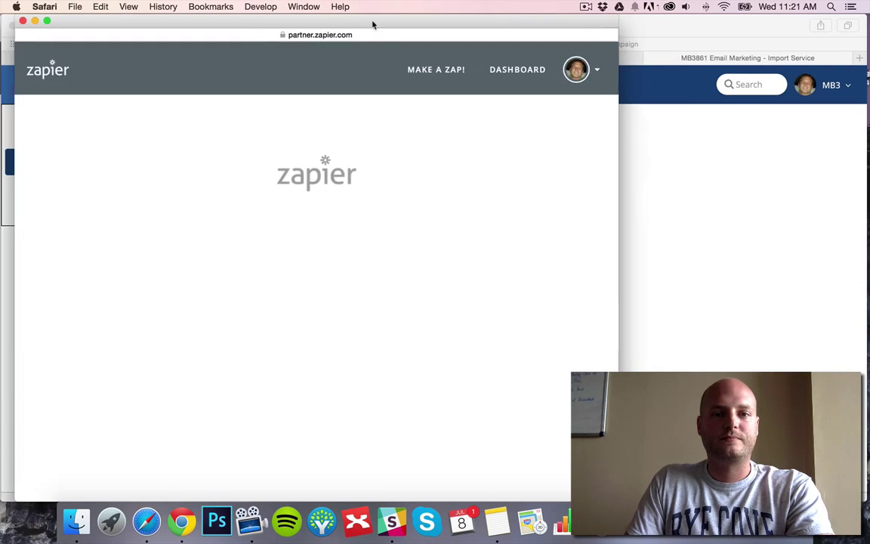
Step: Move the Zapier window aside and start a new zap from the dashboard
{"action": "left_click_drag", "start_coordinate": [351, 24], "coordinate": [468, 24]}
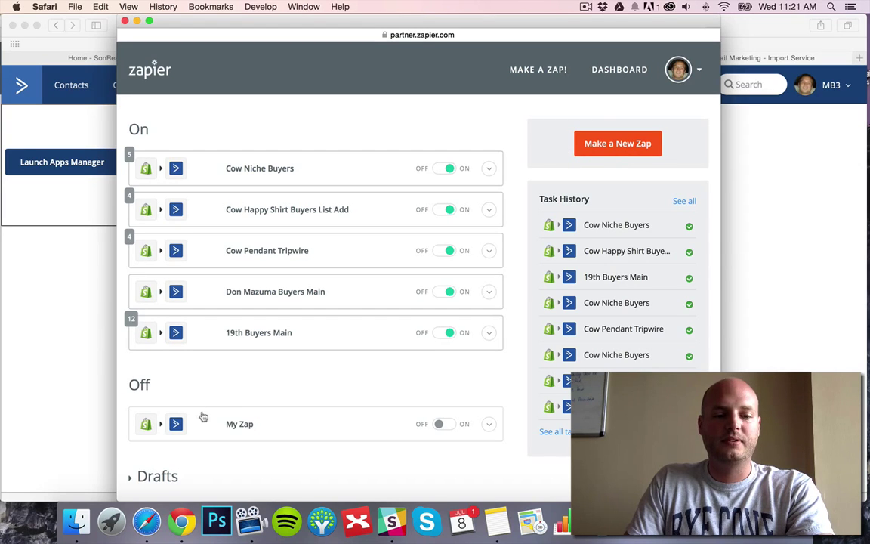
{"action": "left_click", "coordinate": [600, 143]}
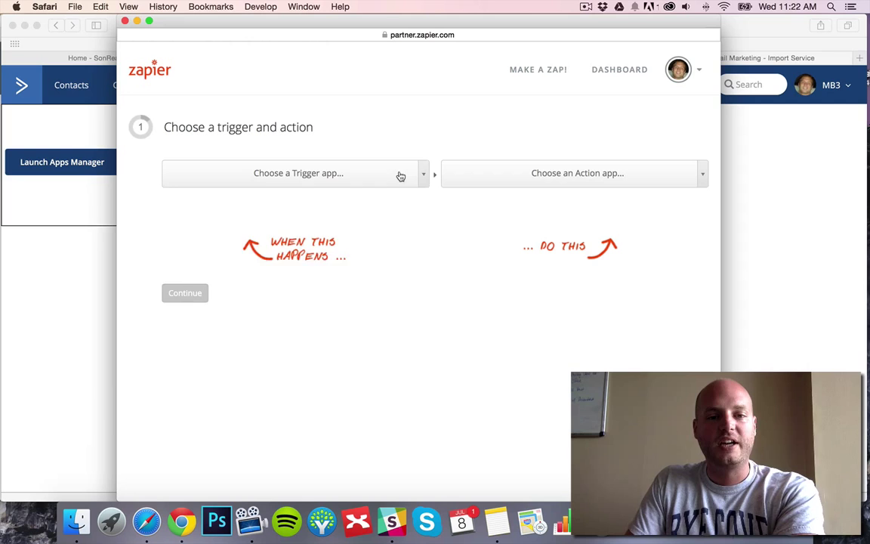
Step: Select Shopify as the zap's trigger app
{"action": "left_click", "coordinate": [398, 175]}
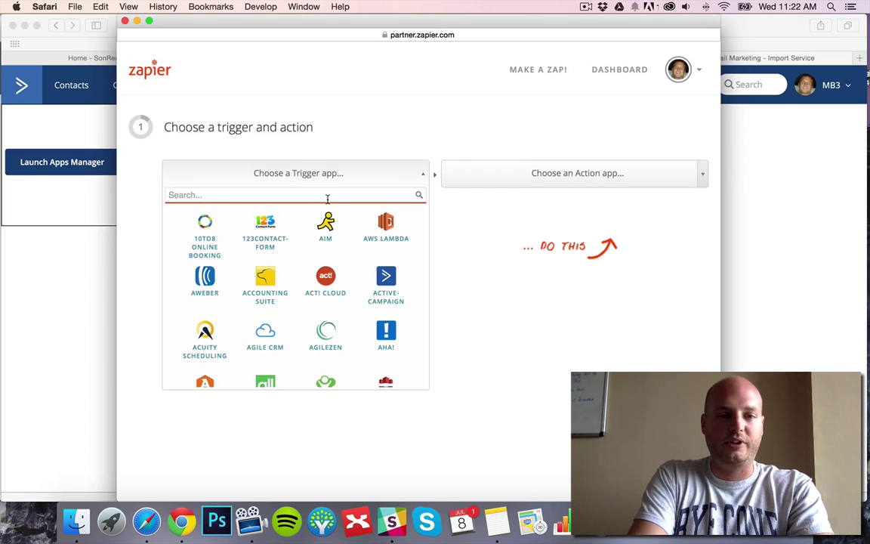
{"action": "type", "text": "shopify"}
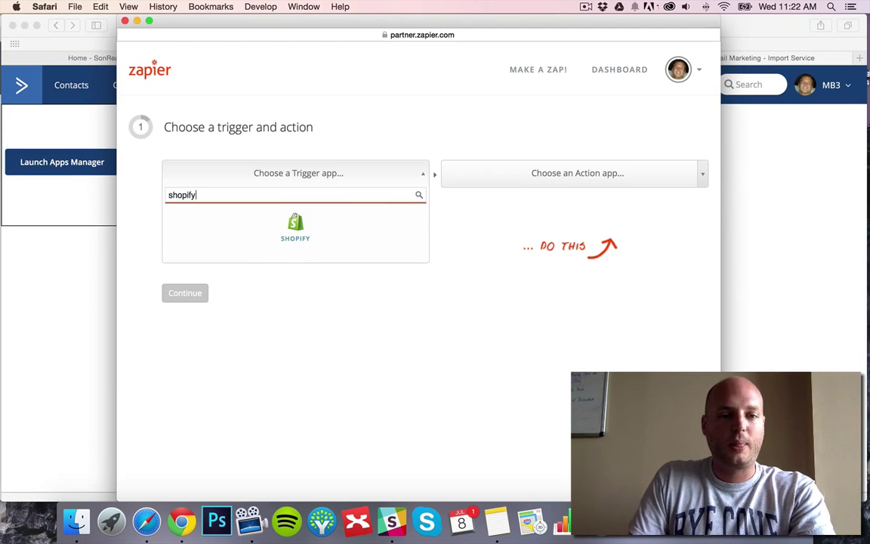
{"action": "left_click", "coordinate": [312, 235]}
Step: Choose New Order from the full list of Shopify triggers
{"action": "left_click", "coordinate": [344, 214]}
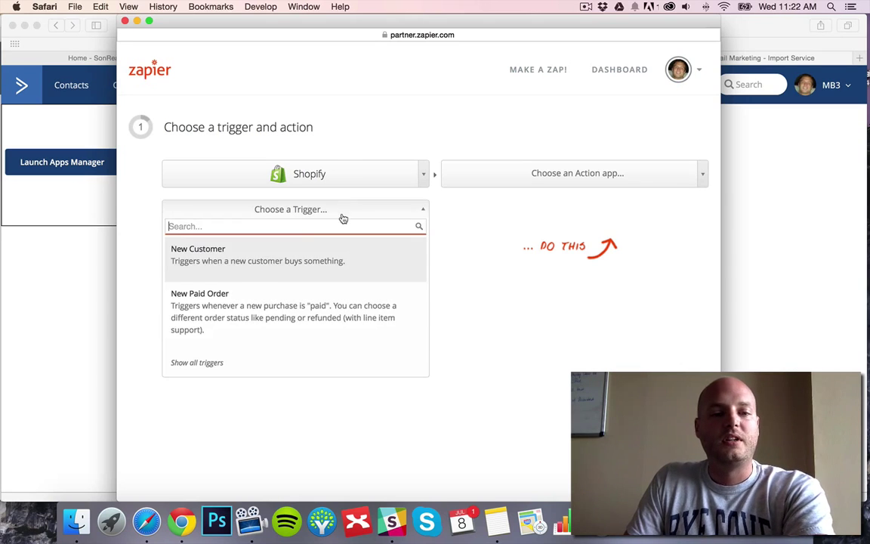
{"action": "left_click", "coordinate": [219, 365]}
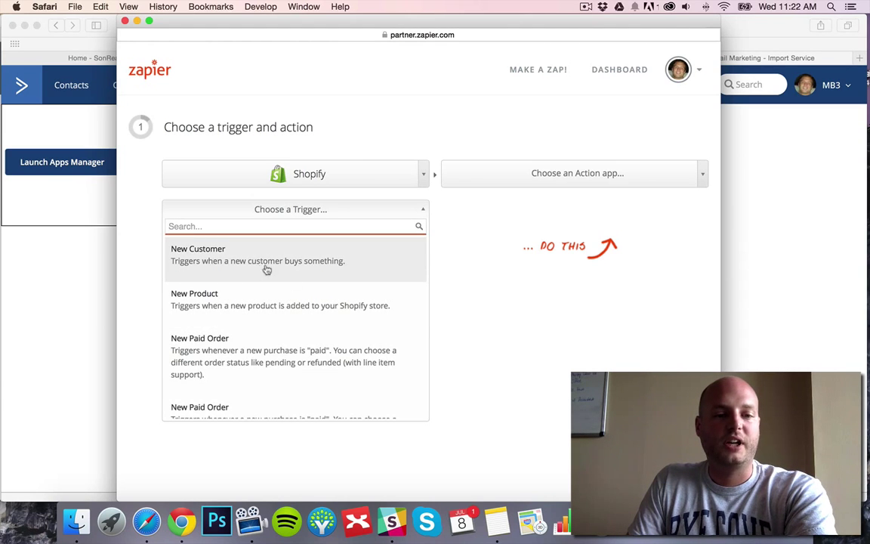
{"action": "scroll", "coordinate": [299, 300], "scroll_direction": "down", "scroll_amount": 1}
{"action": "scroll", "coordinate": [298, 300], "scroll_direction": "down", "scroll_amount": 2}
{"action": "scroll", "coordinate": [305, 297], "scroll_direction": "down", "scroll_amount": 2}
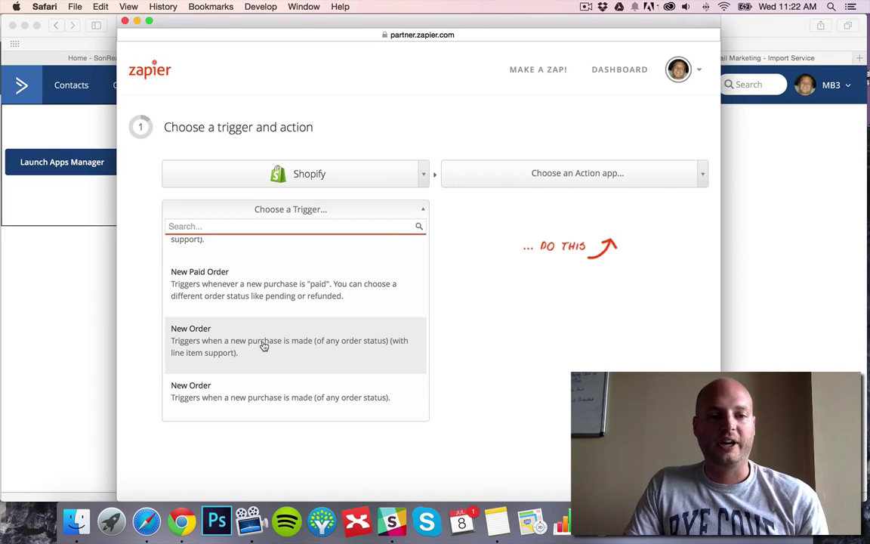
{"action": "scroll", "coordinate": [263, 325], "scroll_direction": "up", "scroll_amount": 5}
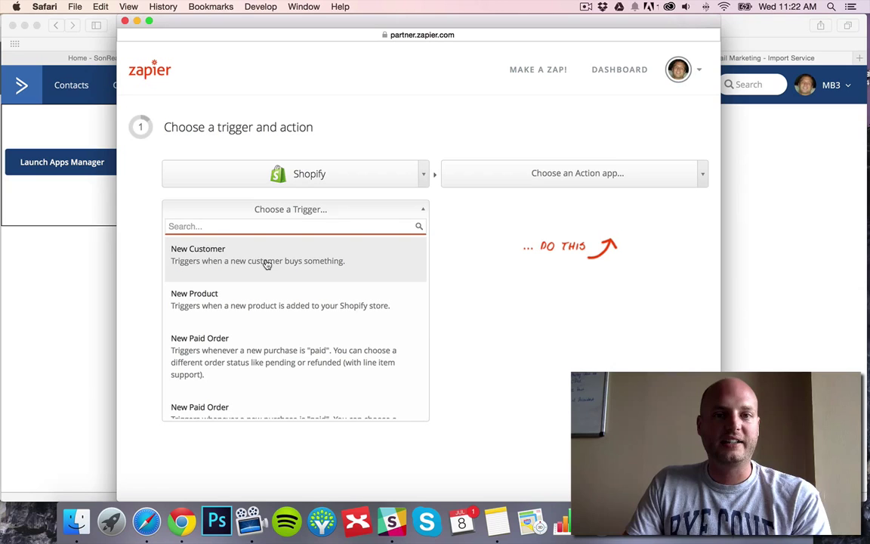
{"action": "scroll", "coordinate": [283, 284], "scroll_direction": "down", "scroll_amount": 3}
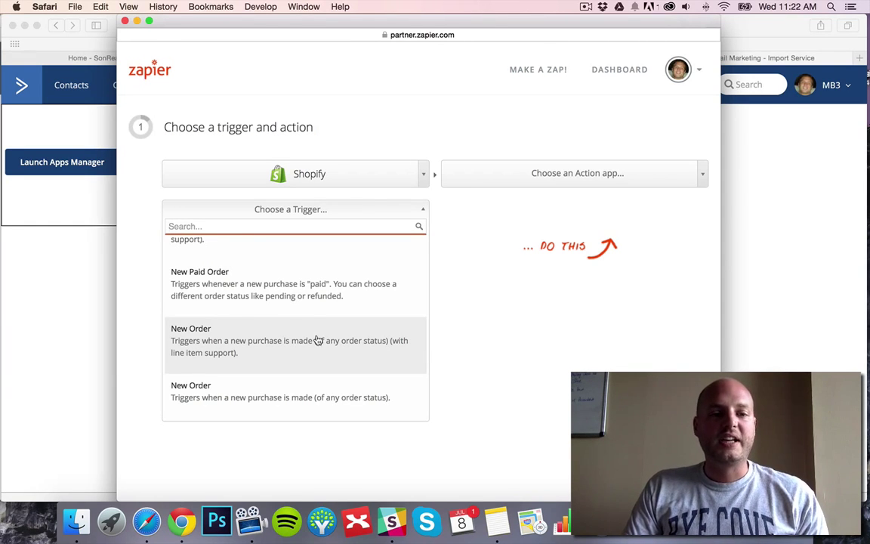
{"action": "scroll", "coordinate": [244, 260], "scroll_direction": "up", "scroll_amount": 3}
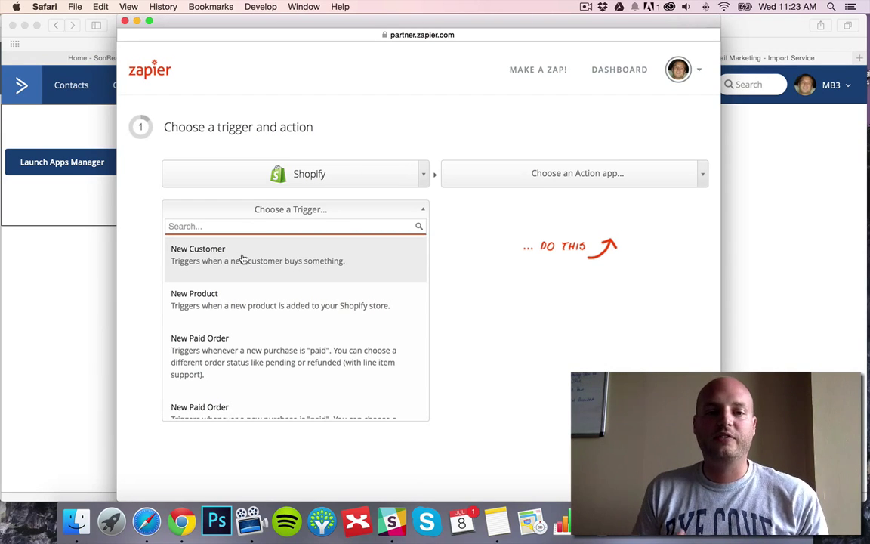
{"action": "scroll", "coordinate": [257, 264], "scroll_direction": "down", "scroll_amount": 1}
{"action": "scroll", "coordinate": [283, 276], "scroll_direction": "down", "scroll_amount": 3}
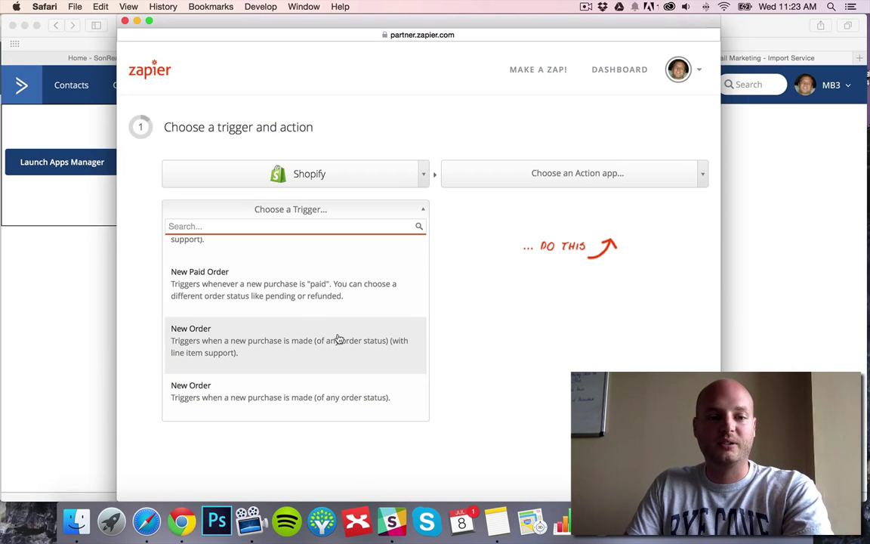
{"action": "left_click", "coordinate": [276, 347]}
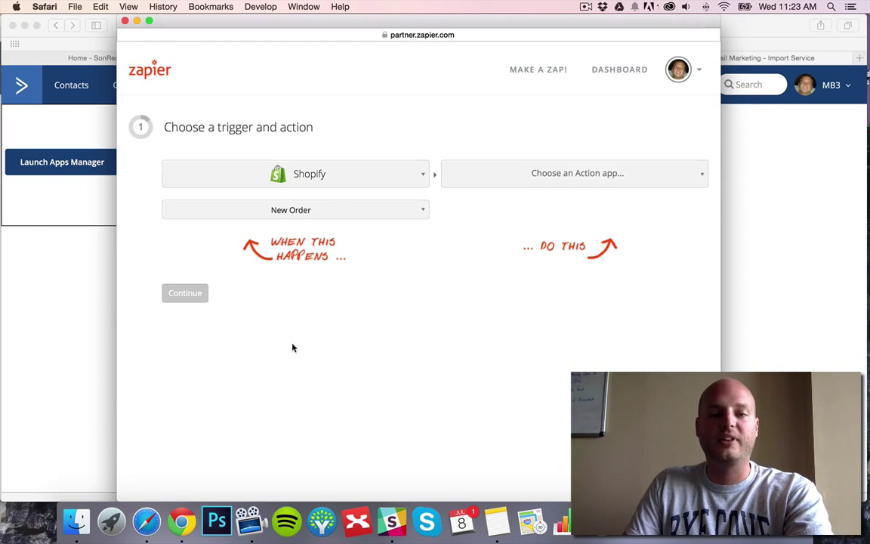
Step: Set the action to ActiveCampaign's Add/Update Contact
{"action": "left_click", "coordinate": [604, 179]}
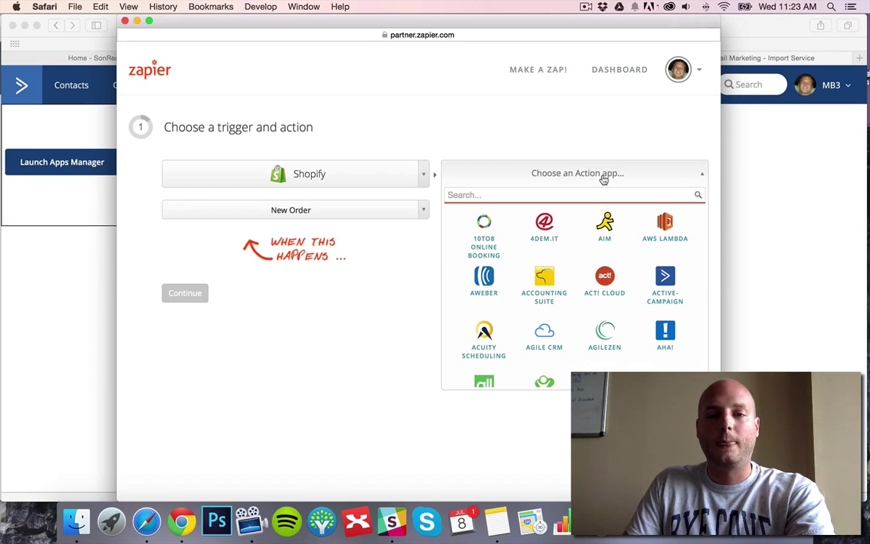
{"action": "left_click", "coordinate": [664, 278]}
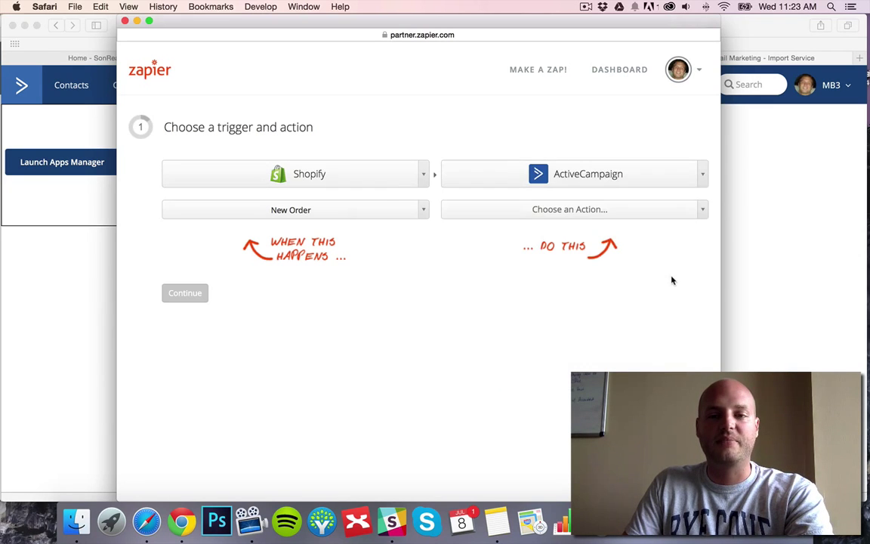
{"action": "left_click", "coordinate": [589, 212]}
{"action": "scroll", "coordinate": [509, 285], "scroll_direction": "down", "scroll_amount": 3}
{"action": "scroll", "coordinate": [484, 327], "scroll_direction": "down", "scroll_amount": 2}
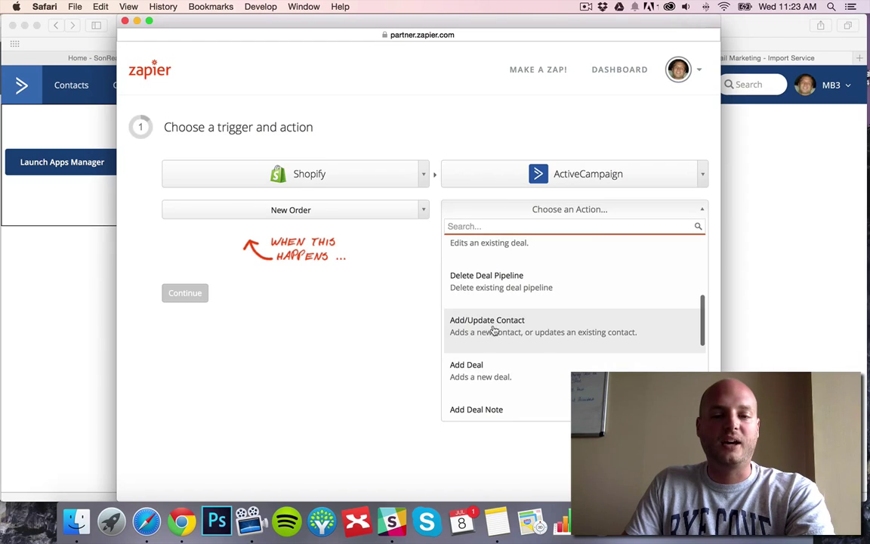
{"action": "left_click", "coordinate": [486, 327]}
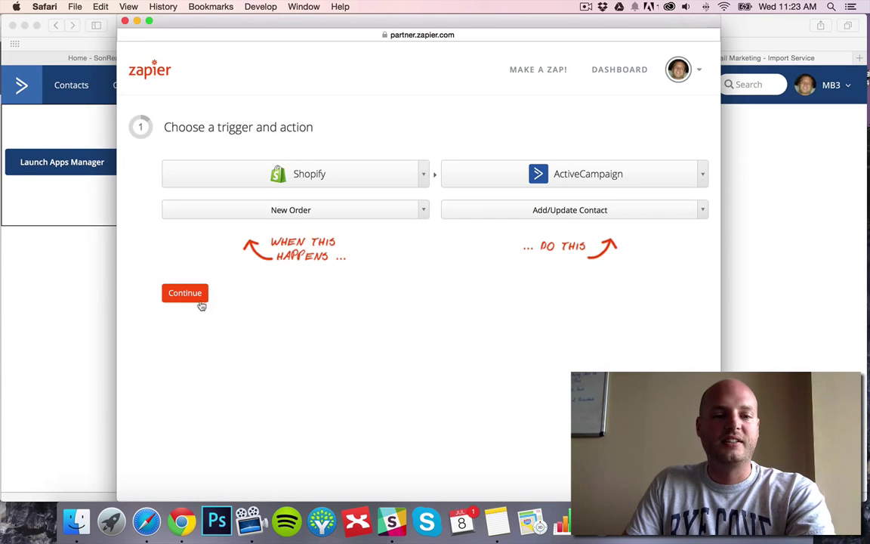
Step: Link the 19th Shopify Store and MB3 ActiveCampaign accounts to the zap
{"action": "left_click", "coordinate": [186, 298]}
{"action": "left_click", "coordinate": [293, 369]}
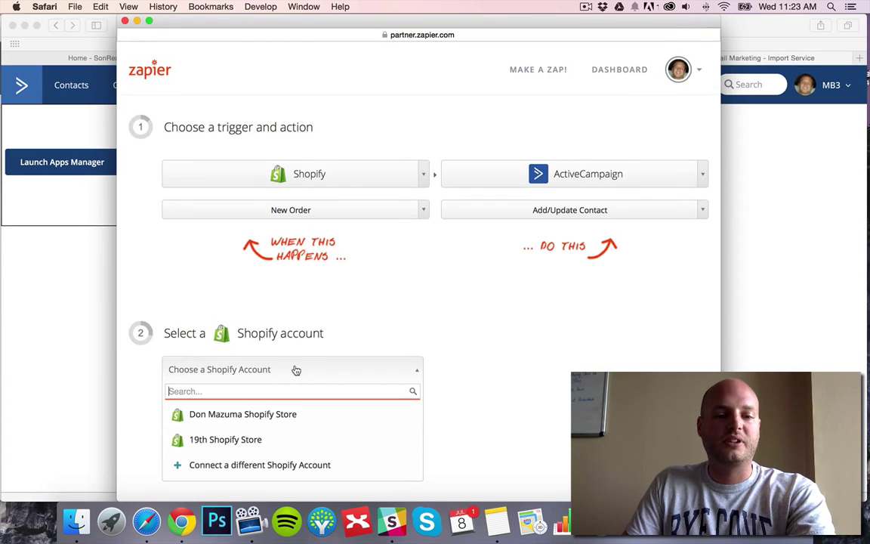
{"action": "left_click", "coordinate": [221, 439]}
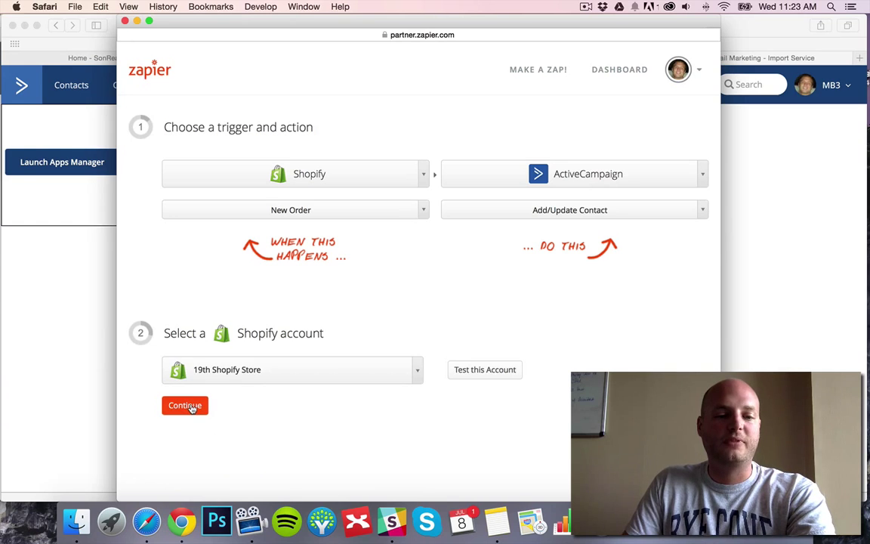
{"action": "left_click", "coordinate": [191, 406]}
{"action": "left_click", "coordinate": [242, 375]}
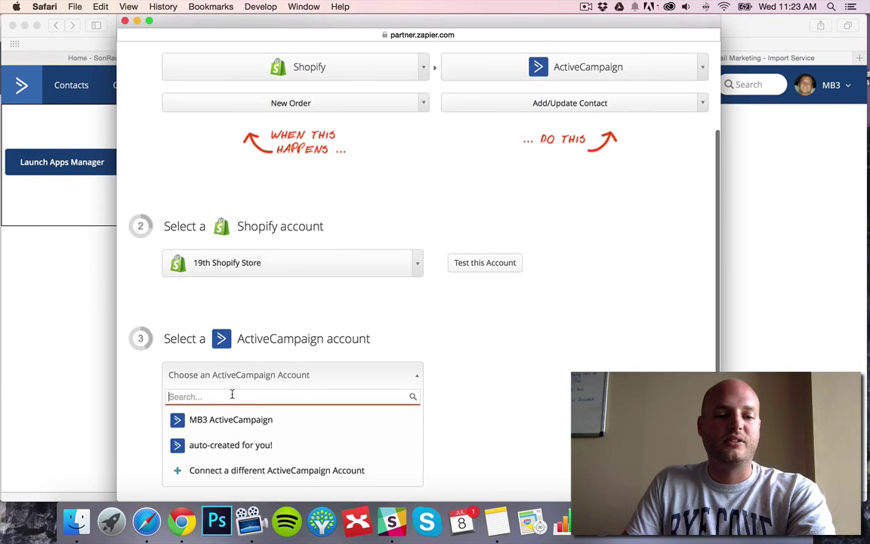
{"action": "left_click", "coordinate": [204, 420]}
{"action": "left_click", "coordinate": [198, 410]}
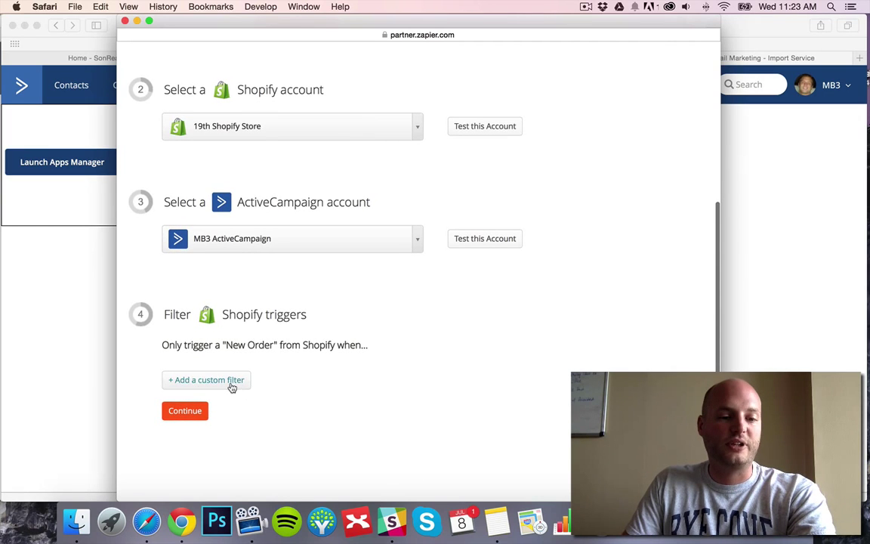
Step: Filter on Line Items Title (Text) Contains the pasted diploma product name, adding an AND row
{"action": "left_click", "coordinate": [232, 381]}
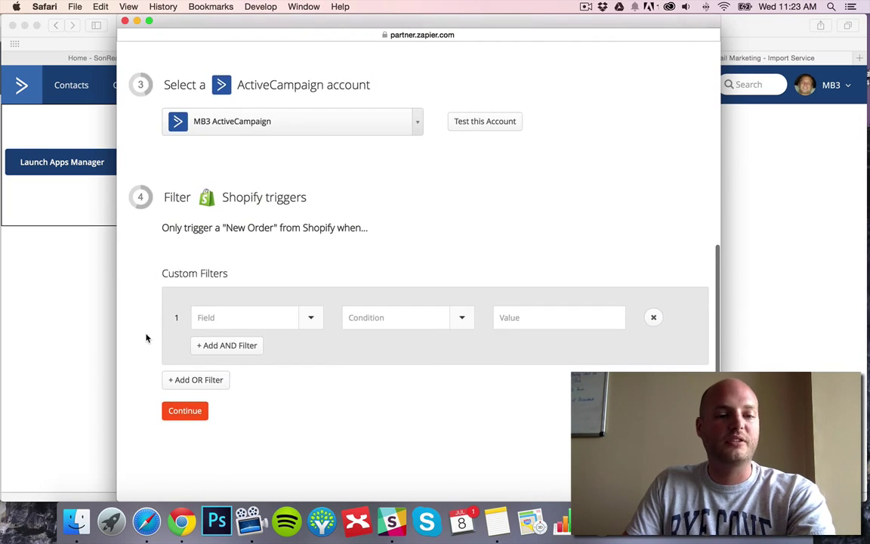
{"action": "left_click", "coordinate": [310, 321]}
{"action": "scroll", "coordinate": [260, 390], "scroll_direction": "down", "scroll_amount": 3}
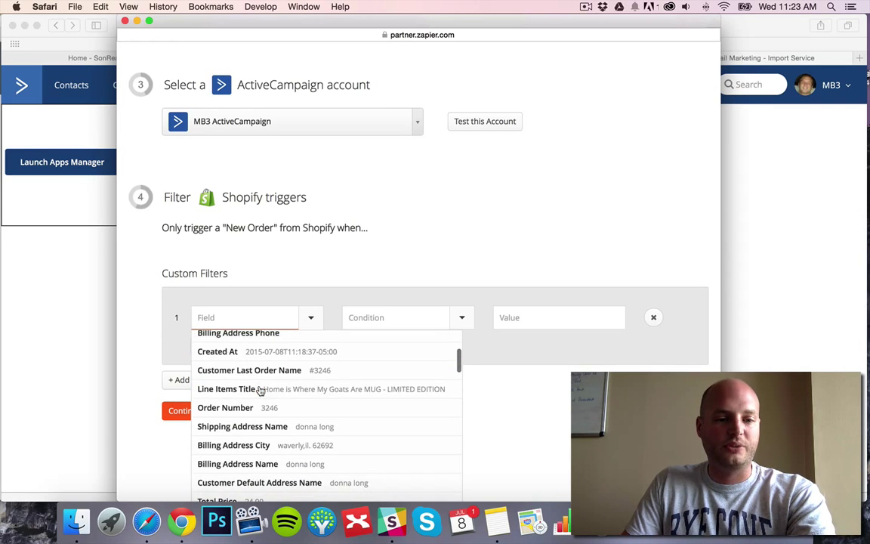
{"action": "scroll", "coordinate": [259, 390], "scroll_direction": "up", "scroll_amount": 2}
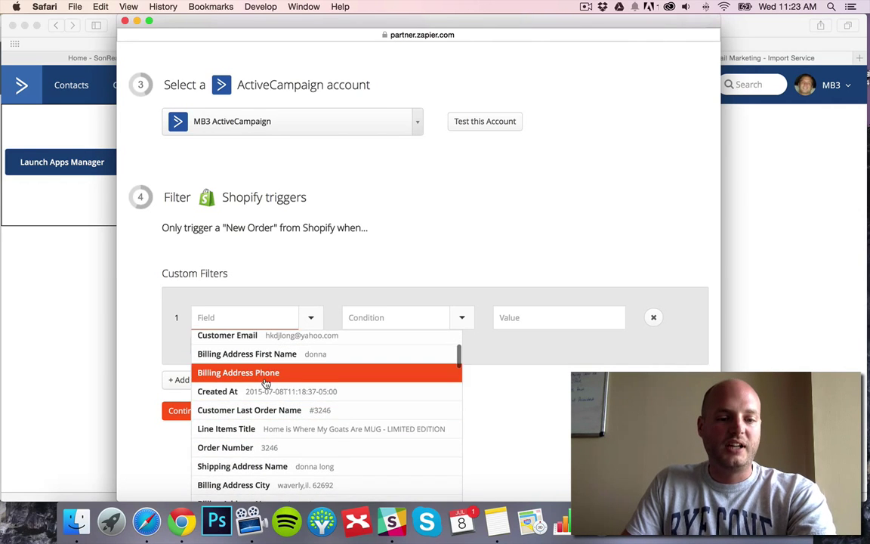
{"action": "scroll", "coordinate": [265, 384], "scroll_direction": "down", "scroll_amount": 1}
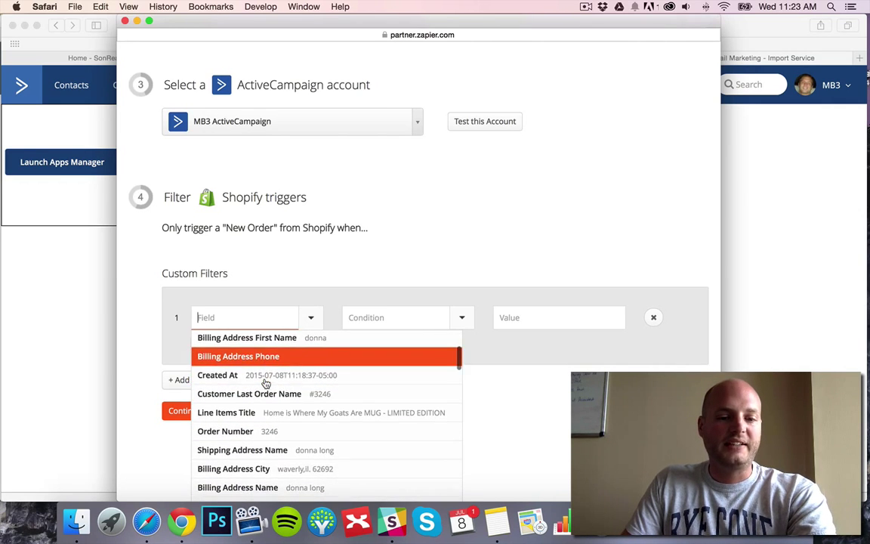
{"action": "left_click", "coordinate": [257, 415]}
{"action": "left_click", "coordinate": [373, 318]}
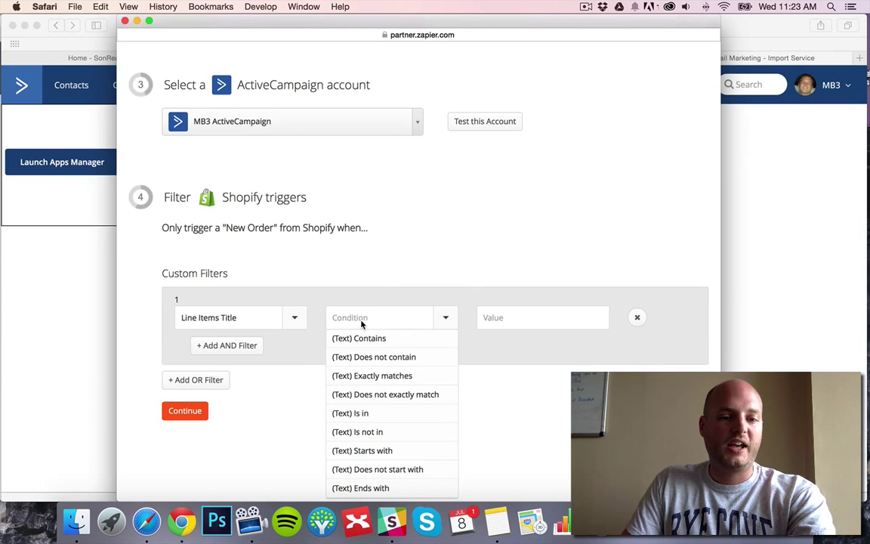
{"action": "left_click", "coordinate": [360, 339]}
{"action": "left_click", "coordinate": [519, 316]}
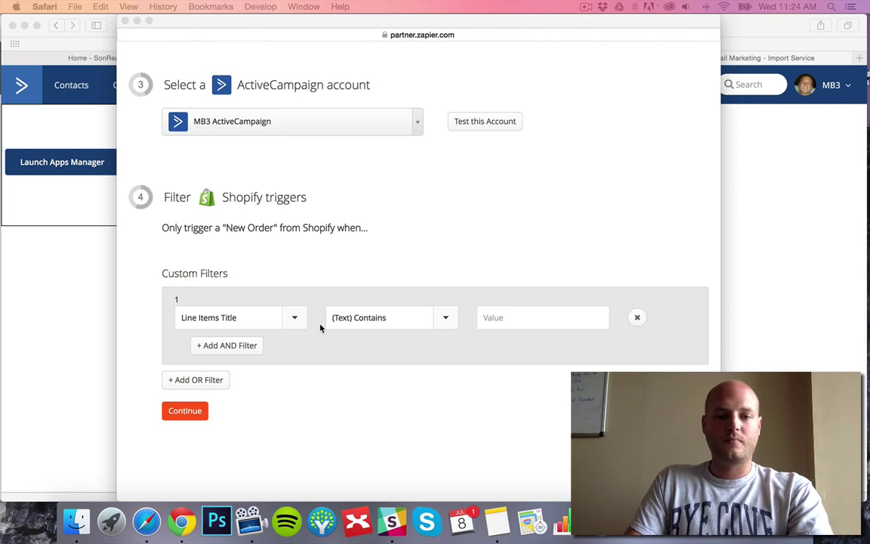
{"action": "left_click", "coordinate": [520, 319]}
{"action": "key", "text": "super+v"}
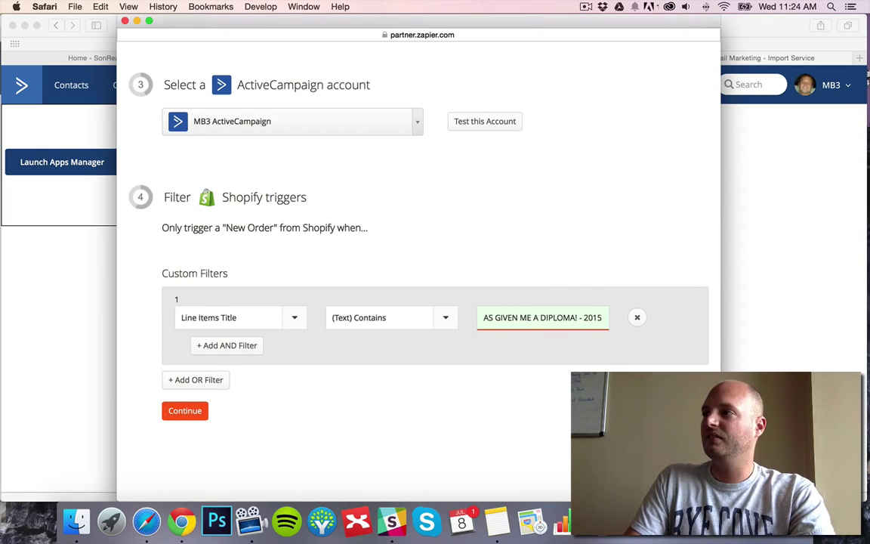
{"action": "left_click", "coordinate": [228, 348]}
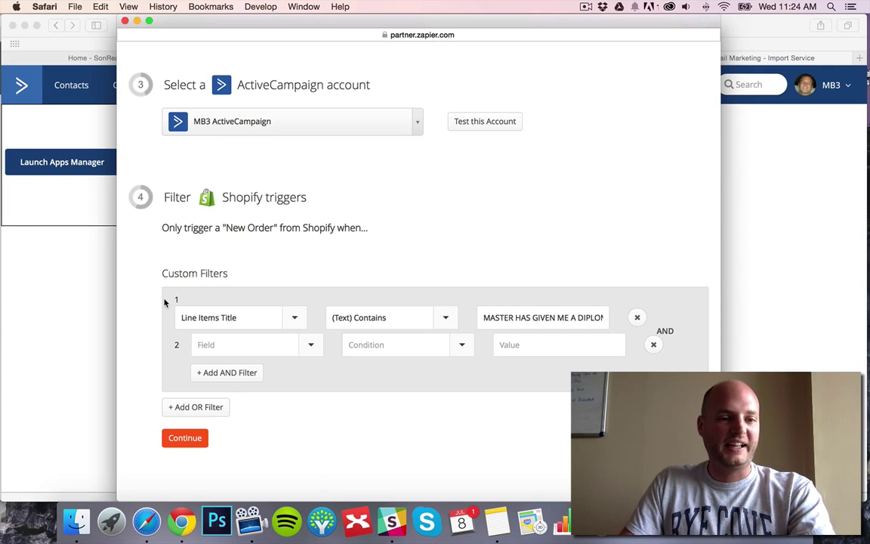
Step: Pick Customer Orders Count as the second condition's field
{"action": "left_click", "coordinate": [311, 346]}
{"action": "scroll", "coordinate": [159, 316], "scroll_direction": "down", "scroll_amount": 3}
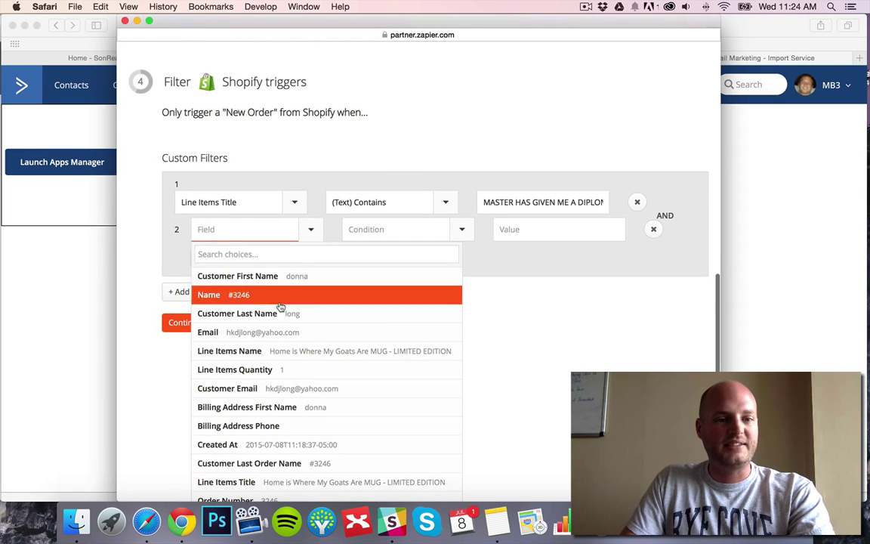
{"action": "scroll", "coordinate": [282, 308], "scroll_direction": "down", "scroll_amount": 1}
{"action": "scroll", "coordinate": [283, 312], "scroll_direction": "down", "scroll_amount": 5}
{"action": "scroll", "coordinate": [282, 312], "scroll_direction": "down", "scroll_amount": 2}
{"action": "scroll", "coordinate": [281, 312], "scroll_direction": "down", "scroll_amount": 2}
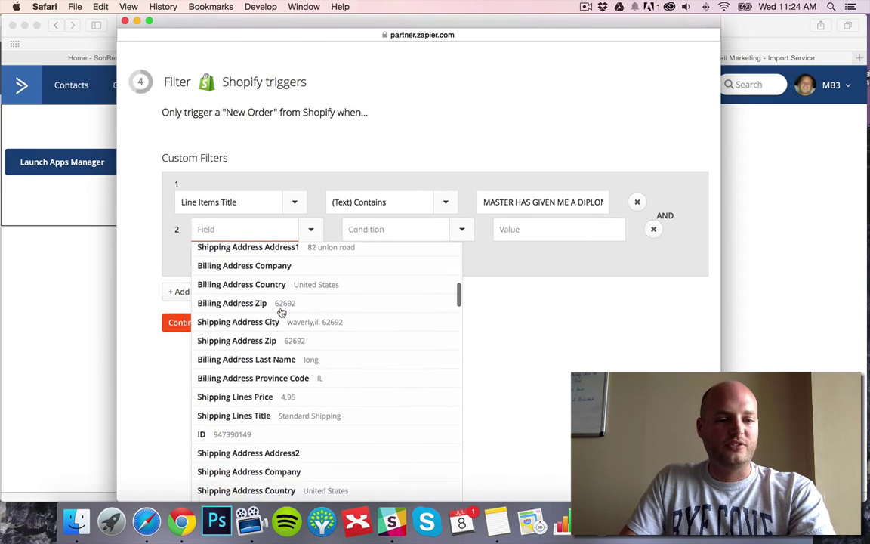
{"action": "scroll", "coordinate": [282, 312], "scroll_direction": "down", "scroll_amount": 2}
{"action": "scroll", "coordinate": [280, 312], "scroll_direction": "down", "scroll_amount": 1}
{"action": "scroll", "coordinate": [279, 312], "scroll_direction": "down", "scroll_amount": 1}
{"action": "scroll", "coordinate": [280, 312], "scroll_direction": "down", "scroll_amount": 2}
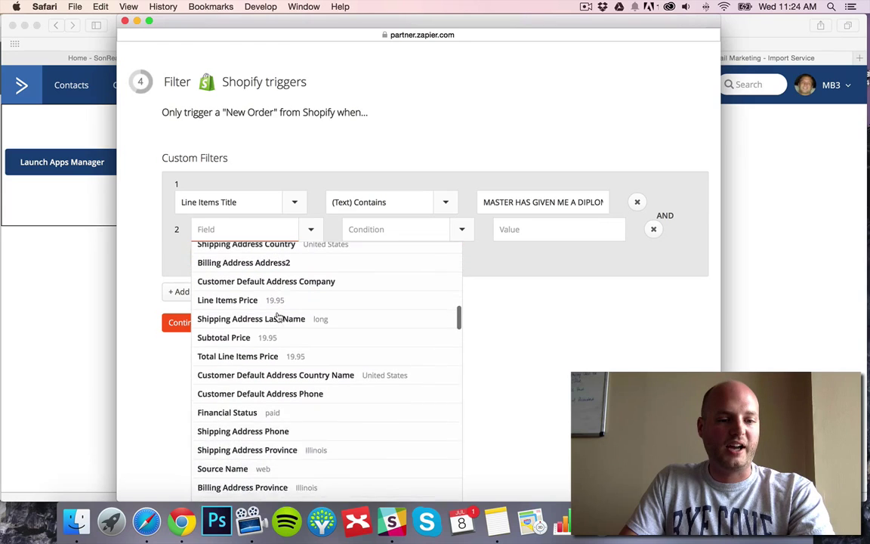
{"action": "scroll", "coordinate": [280, 313], "scroll_direction": "down", "scroll_amount": 2}
{"action": "scroll", "coordinate": [278, 315], "scroll_direction": "down", "scroll_amount": 2}
{"action": "scroll", "coordinate": [278, 317], "scroll_direction": "down", "scroll_amount": 2}
{"action": "scroll", "coordinate": [279, 317], "scroll_direction": "down", "scroll_amount": 2}
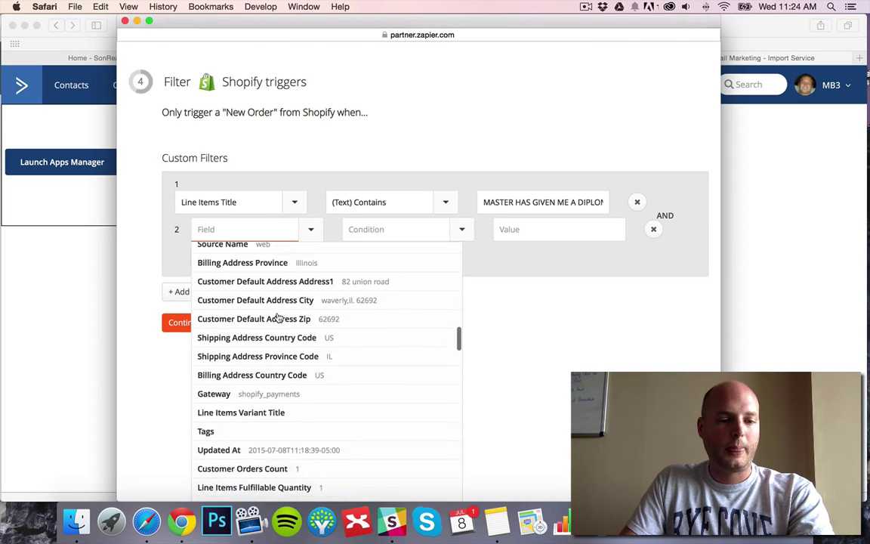
{"action": "scroll", "coordinate": [280, 317], "scroll_direction": "down", "scroll_amount": 2}
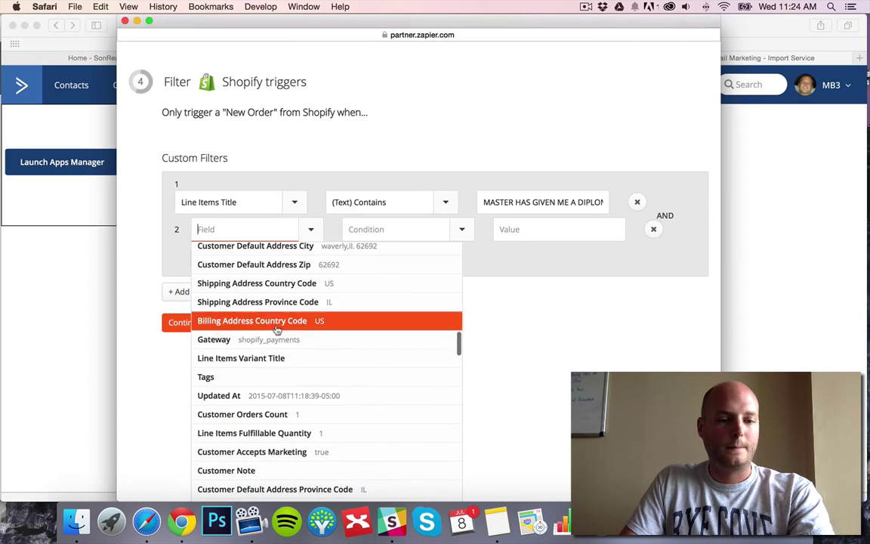
{"action": "left_click", "coordinate": [280, 415]}
Step: Require Customer Orders Count to be (Number) Greater than 0
{"action": "left_click", "coordinate": [448, 318]}
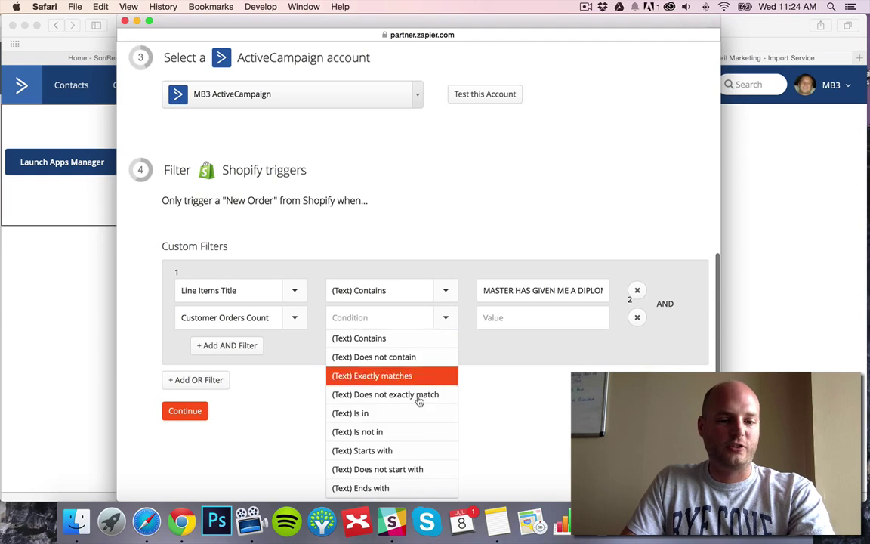
{"action": "scroll", "coordinate": [415, 404], "scroll_direction": "down", "scroll_amount": 3}
{"action": "left_click", "coordinate": [391, 382]}
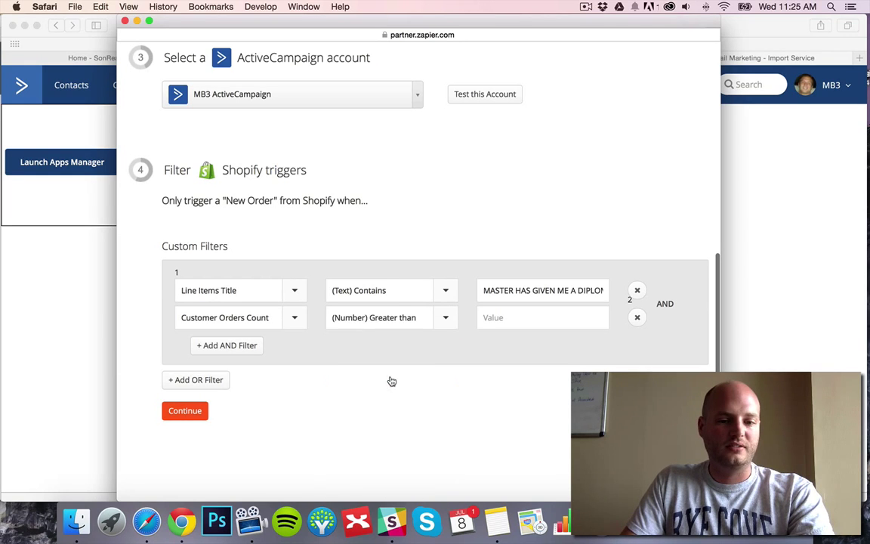
{"action": "left_click", "coordinate": [522, 317]}
{"action": "type", "text": "0"}
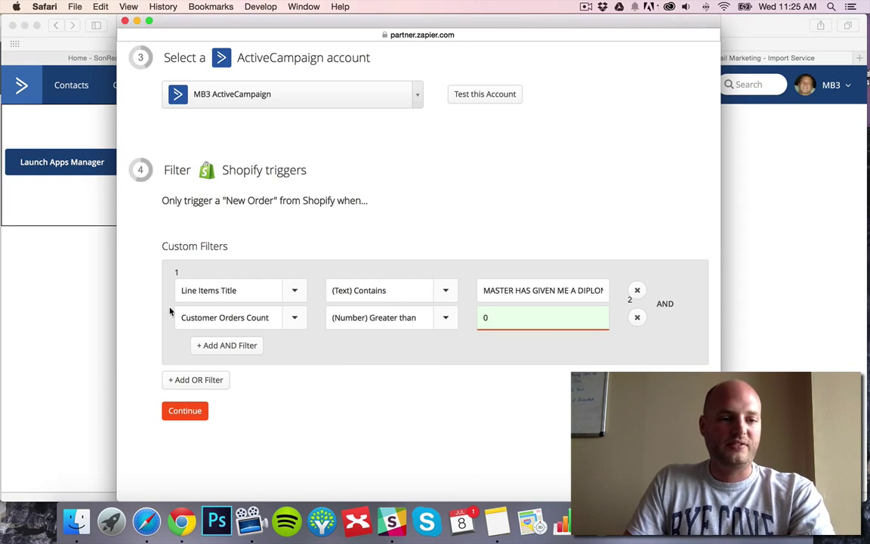
{"action": "left_click", "coordinate": [149, 304]}
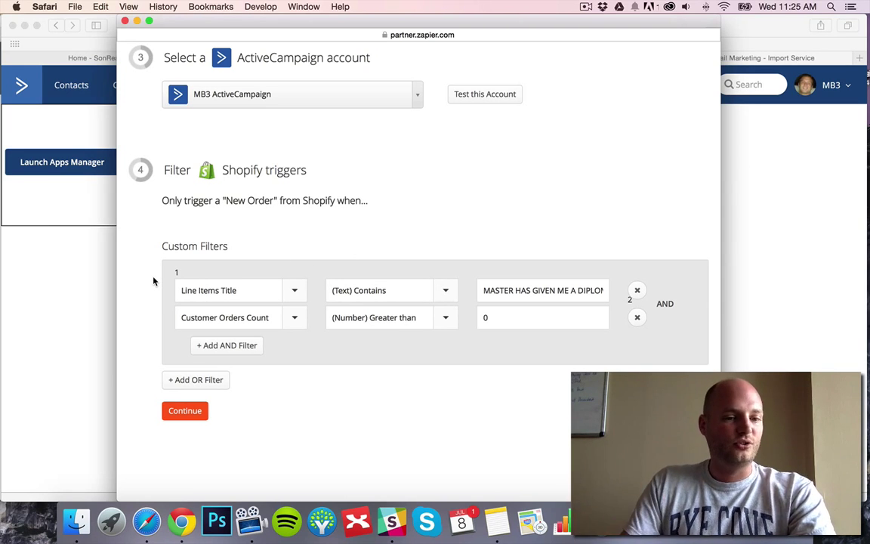
Step: Submit the filter and choose the Dobby 2015 Buyer list for the contact
{"action": "scroll", "coordinate": [166, 355], "scroll_direction": "down", "scroll_amount": 2}
{"action": "left_click", "coordinate": [190, 420]}
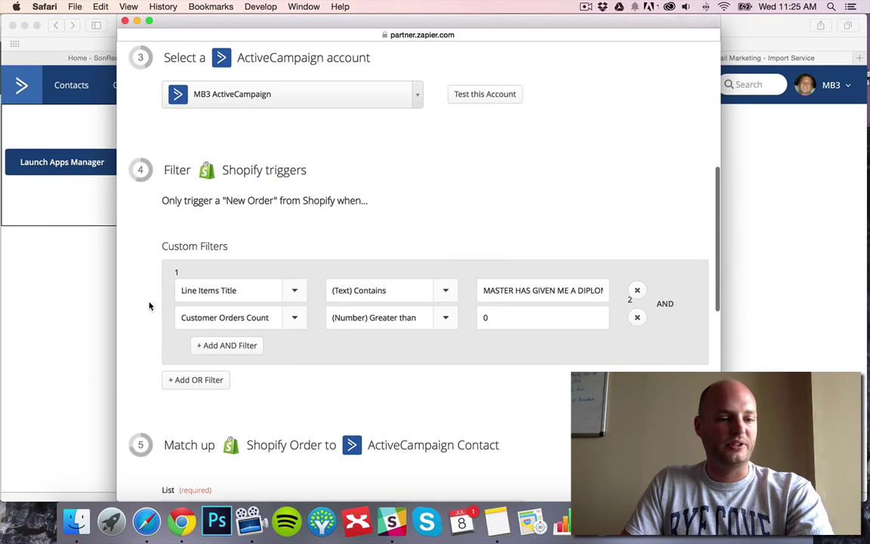
{"action": "left_click", "coordinate": [444, 302]}
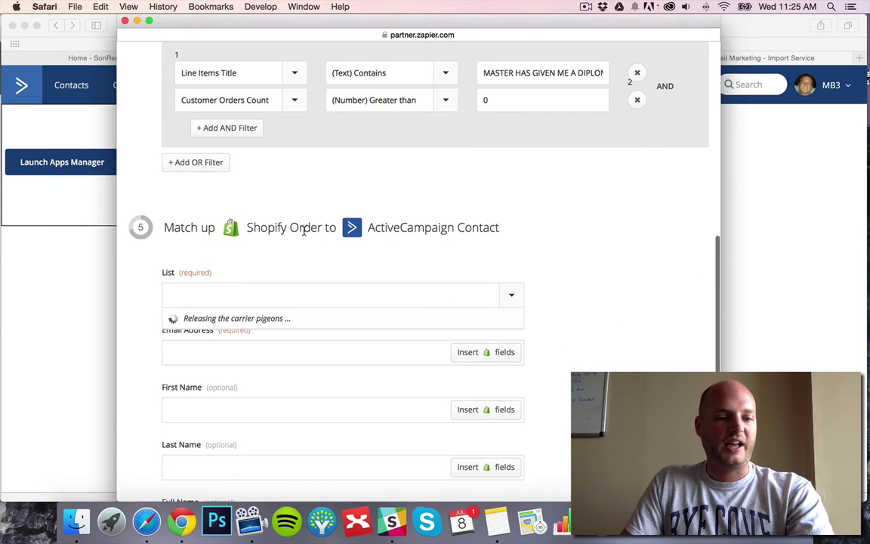
{"action": "scroll", "coordinate": [142, 258], "scroll_direction": "down", "scroll_amount": 2}
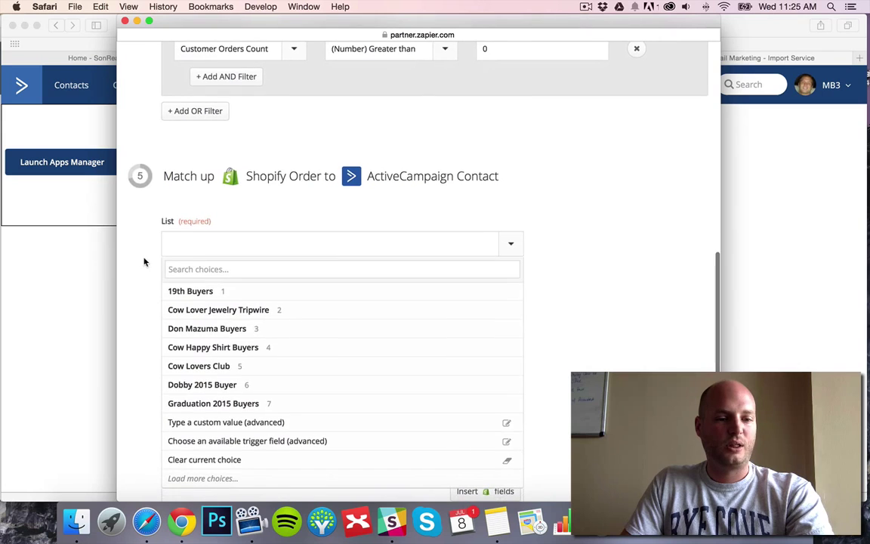
{"action": "left_click", "coordinate": [213, 384]}
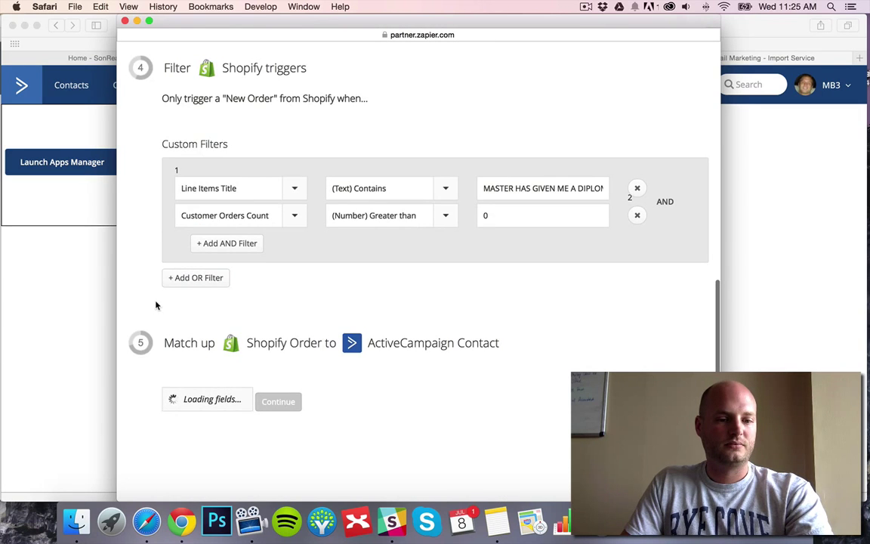
Step: Map the order's Email, Customer First Name and Customer Last Name to the contact fields
{"action": "scroll", "coordinate": [159, 302], "scroll_direction": "down", "scroll_amount": 5}
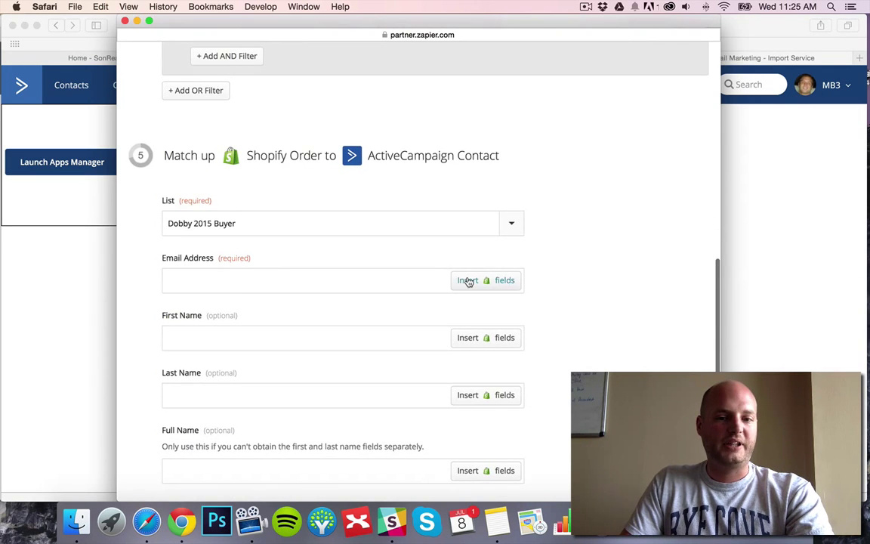
{"action": "left_click", "coordinate": [468, 281]}
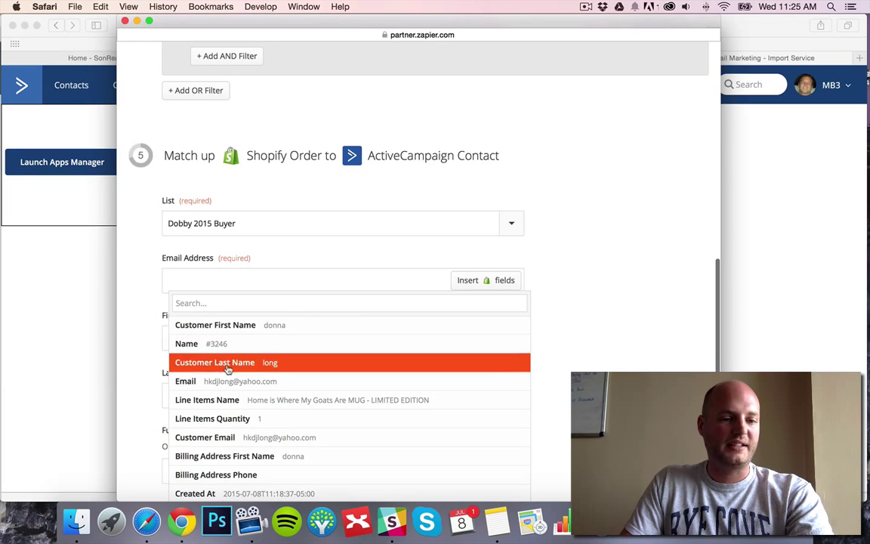
{"action": "left_click", "coordinate": [227, 381]}
{"action": "left_click", "coordinate": [485, 338]}
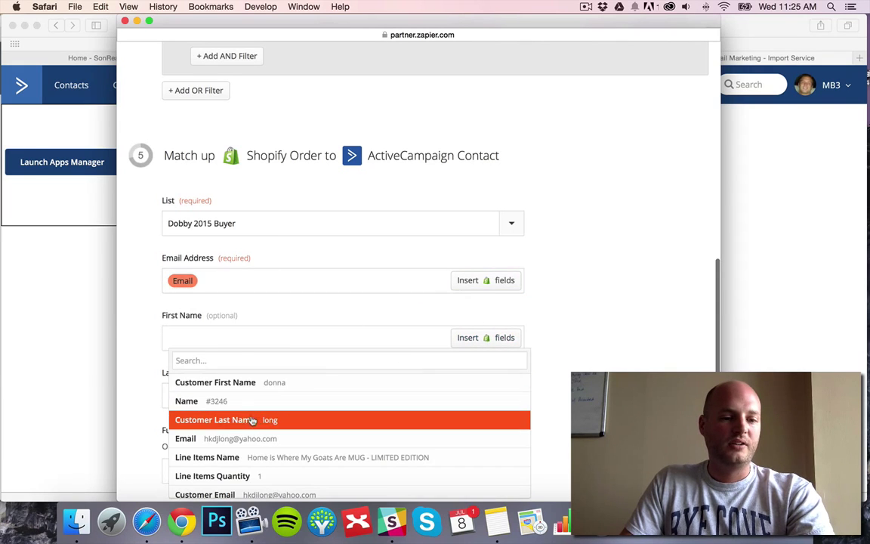
{"action": "left_click", "coordinate": [295, 383]}
{"action": "scroll", "coordinate": [404, 279], "scroll_direction": "down", "scroll_amount": 3}
{"action": "left_click", "coordinate": [481, 296]}
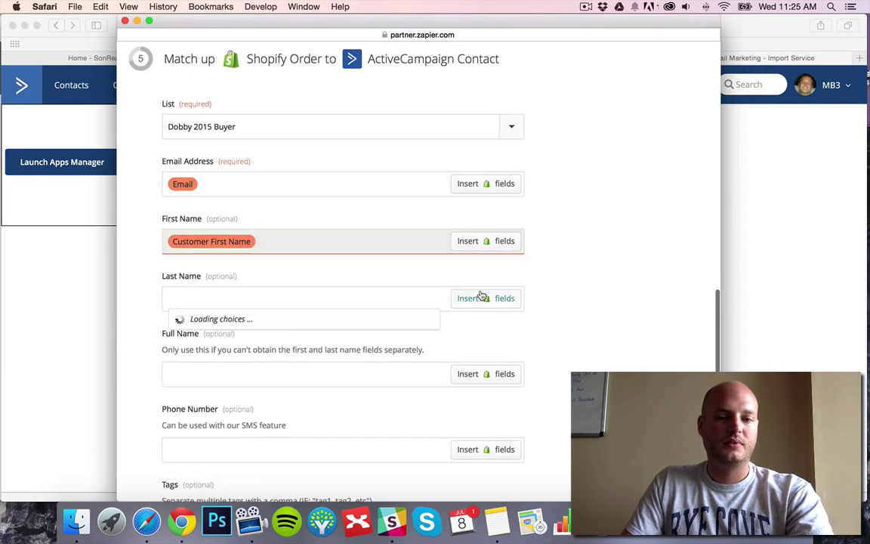
{"action": "left_click", "coordinate": [211, 379]}
Step: Map the Shopify order's Tags field to the contact's tags
{"action": "scroll", "coordinate": [169, 335], "scroll_direction": "down", "scroll_amount": 3}
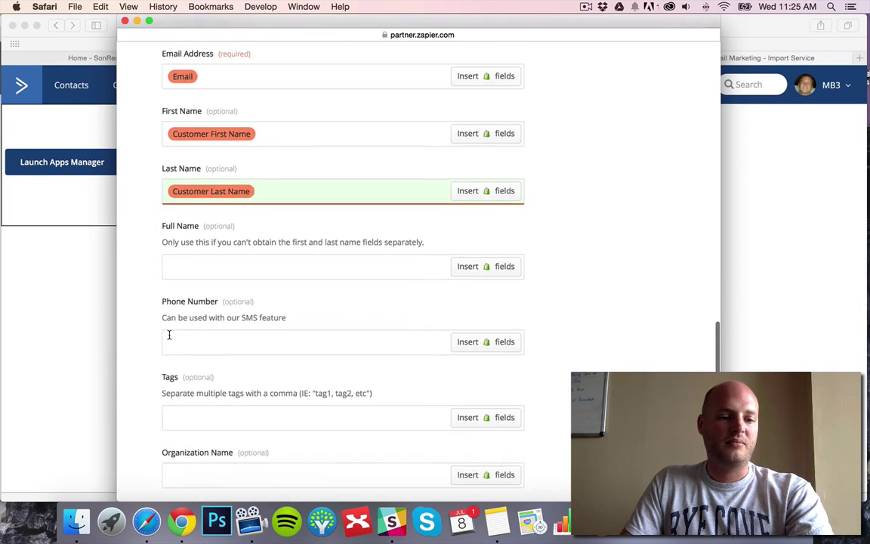
{"action": "left_click", "coordinate": [476, 401]}
{"action": "scroll", "coordinate": [377, 344], "scroll_direction": "down", "scroll_amount": 2}
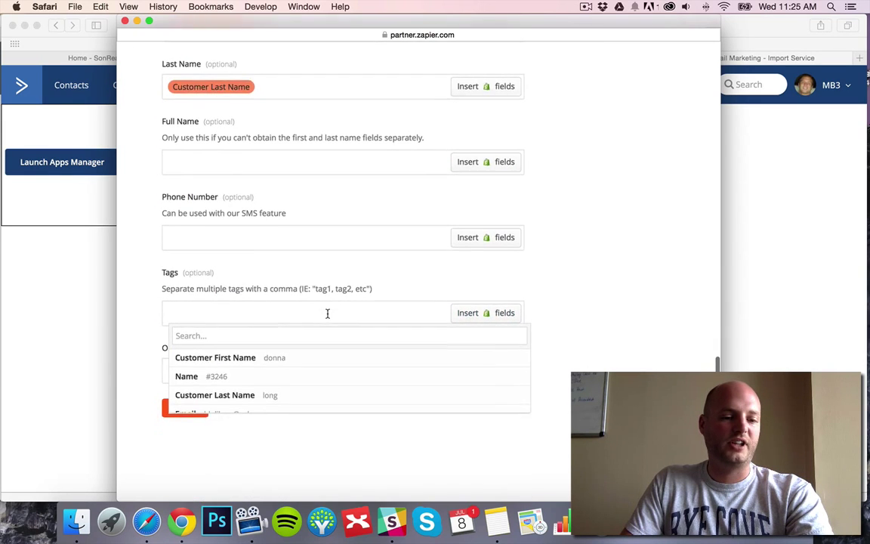
{"action": "scroll", "coordinate": [232, 387], "scroll_direction": "down", "scroll_amount": 3}
{"action": "scroll", "coordinate": [226, 378], "scroll_direction": "down", "scroll_amount": 3}
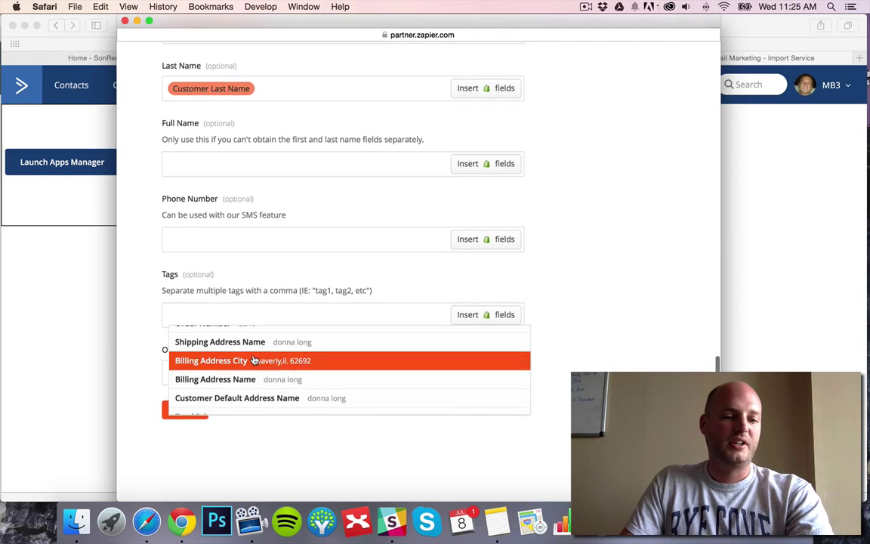
{"action": "scroll", "coordinate": [253, 360], "scroll_direction": "down", "scroll_amount": 3}
{"action": "scroll", "coordinate": [252, 360], "scroll_direction": "up", "scroll_amount": 3}
{"action": "scroll", "coordinate": [252, 360], "scroll_direction": "down", "scroll_amount": 5}
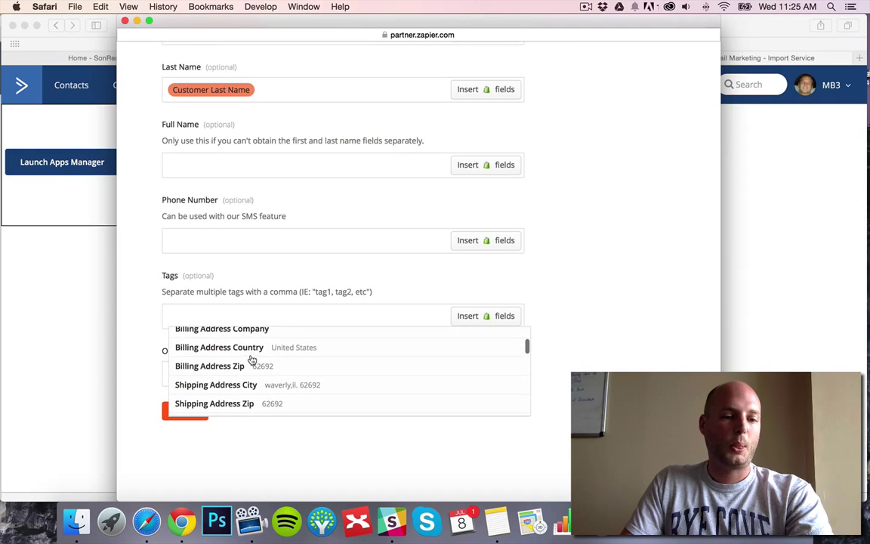
{"action": "scroll", "coordinate": [251, 361], "scroll_direction": "down", "scroll_amount": 3}
{"action": "scroll", "coordinate": [252, 360], "scroll_direction": "down", "scroll_amount": 2}
{"action": "scroll", "coordinate": [252, 360], "scroll_direction": "down", "scroll_amount": 2}
{"action": "scroll", "coordinate": [251, 360], "scroll_direction": "down", "scroll_amount": 2}
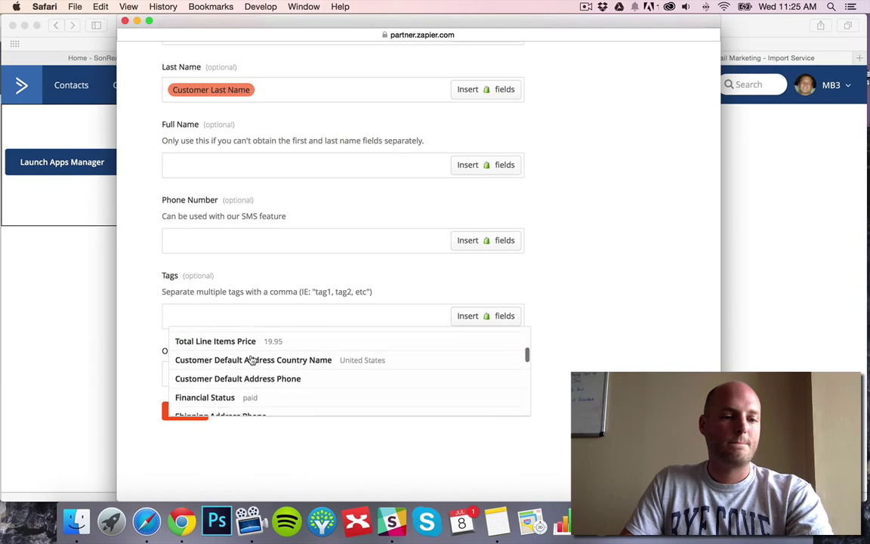
{"action": "scroll", "coordinate": [251, 360], "scroll_direction": "down", "scroll_amount": 2}
{"action": "scroll", "coordinate": [252, 360], "scroll_direction": "down", "scroll_amount": 3}
{"action": "scroll", "coordinate": [252, 360], "scroll_direction": "down", "scroll_amount": 2}
{"action": "scroll", "coordinate": [251, 360], "scroll_direction": "down", "scroll_amount": 3}
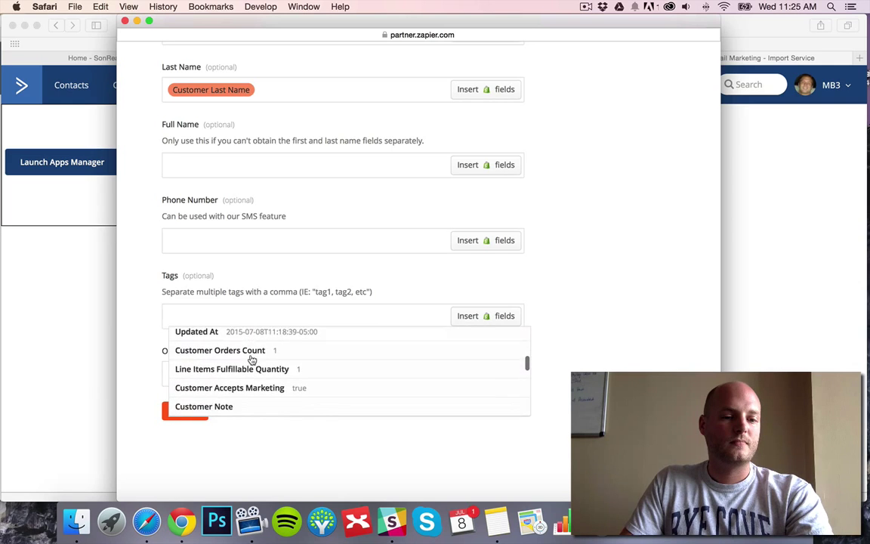
{"action": "scroll", "coordinate": [227, 366], "scroll_direction": "up", "scroll_amount": 1}
{"action": "scroll", "coordinate": [196, 376], "scroll_direction": "up", "scroll_amount": 2}
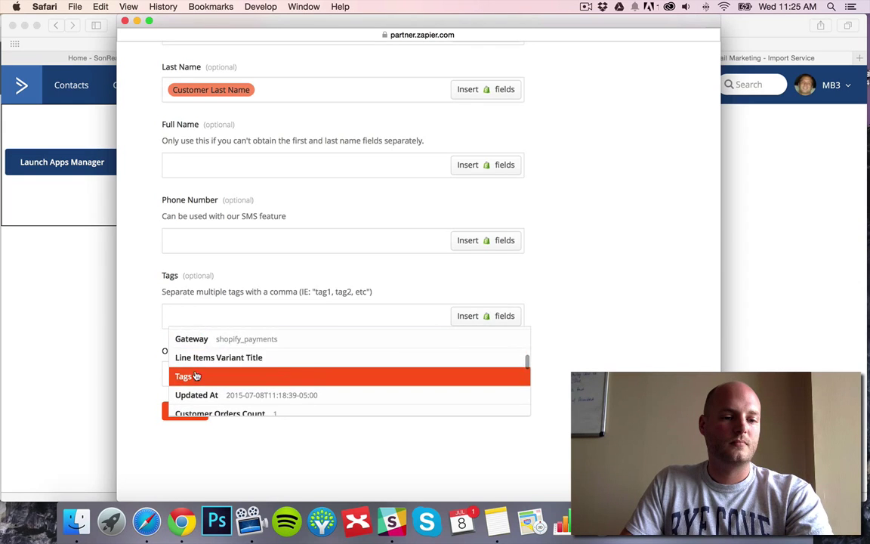
{"action": "left_click", "coordinate": [196, 376]}
Step: Pull Shopify sample orders #1–#3 and review that each is filtered out
{"action": "left_click", "coordinate": [185, 411]}
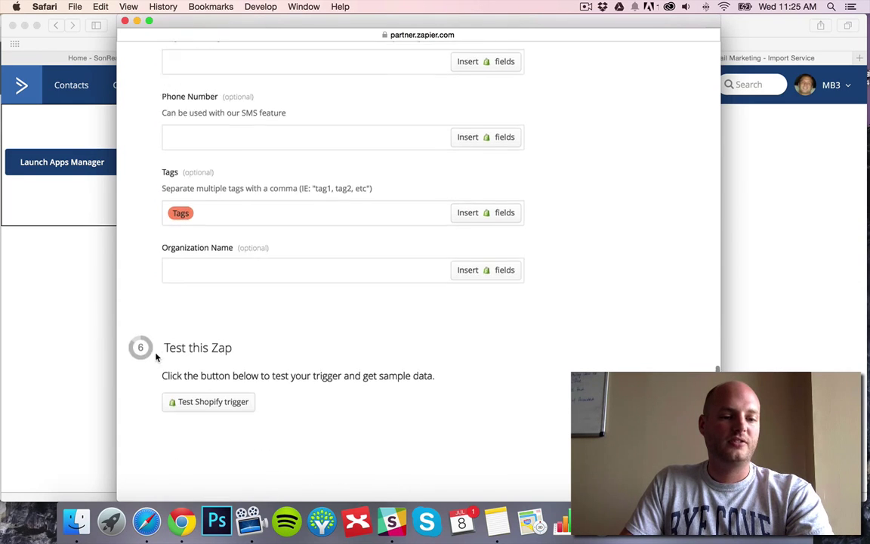
{"action": "left_click", "coordinate": [203, 408]}
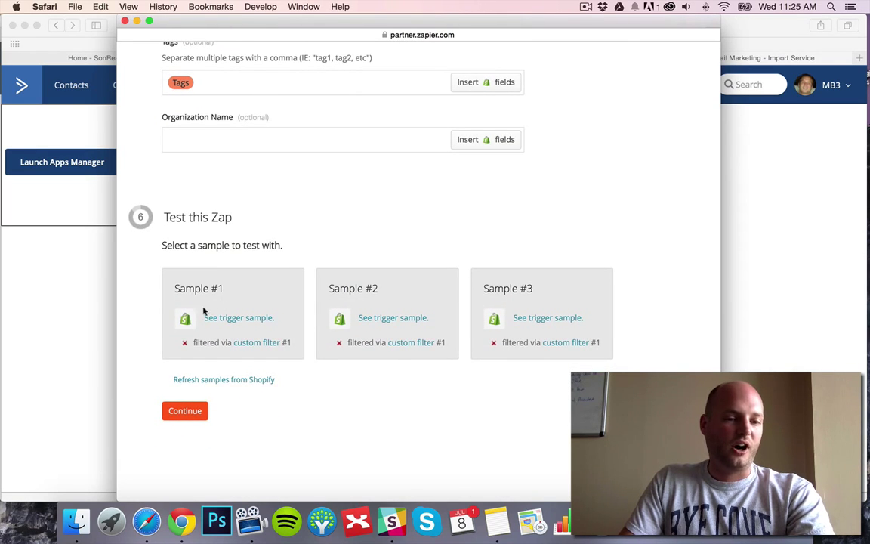
{"action": "scroll", "coordinate": [523, 336], "scroll_direction": "up", "scroll_amount": 10}
{"action": "scroll", "coordinate": [466, 305], "scroll_direction": "up", "scroll_amount": 3}
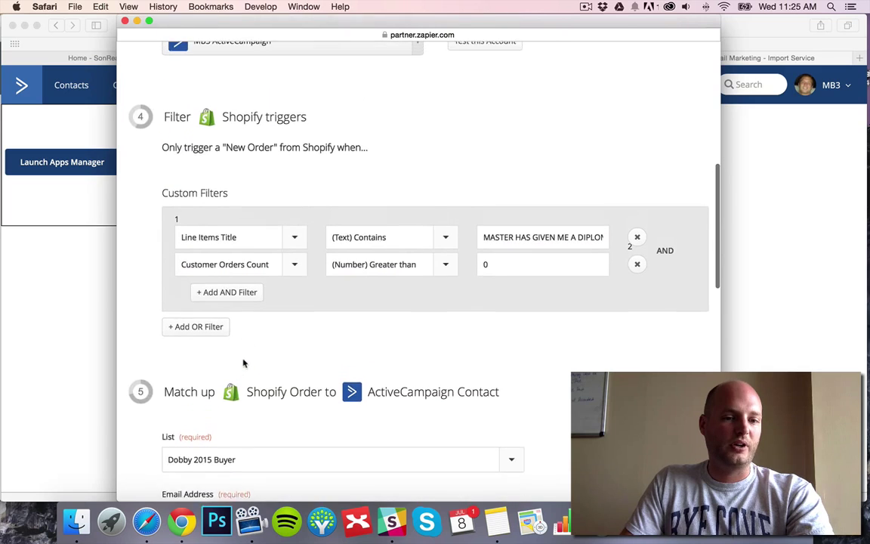
{"action": "scroll", "coordinate": [306, 340], "scroll_direction": "down", "scroll_amount": 5}
{"action": "scroll", "coordinate": [302, 338], "scroll_direction": "down", "scroll_amount": 1}
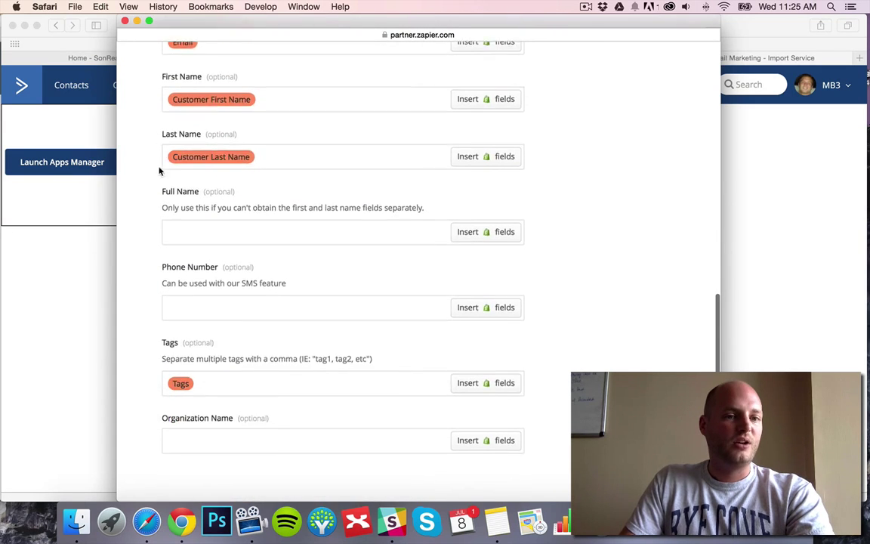
{"action": "scroll", "coordinate": [287, 347], "scroll_direction": "down", "scroll_amount": 4}
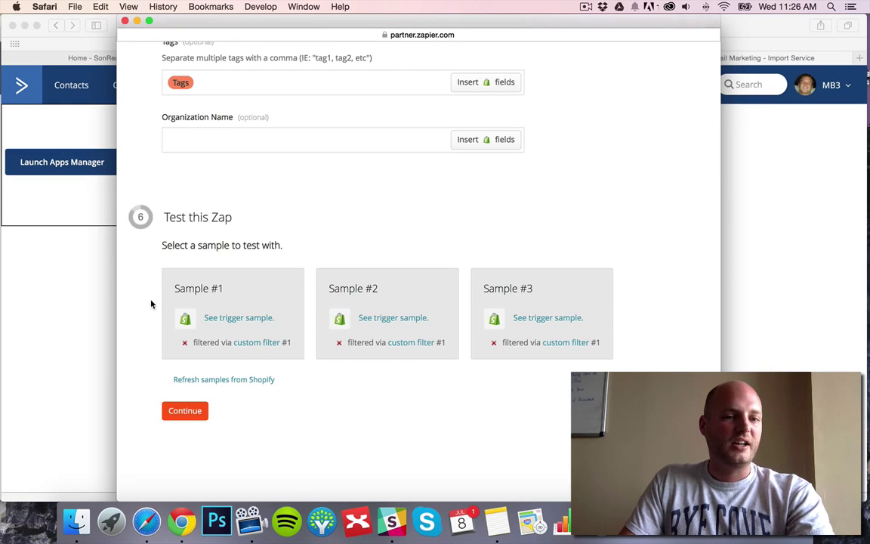
{"action": "scroll", "coordinate": [133, 267], "scroll_direction": "up", "scroll_amount": 5}
{"action": "scroll", "coordinate": [132, 261], "scroll_direction": "up", "scroll_amount": 3}
{"action": "scroll", "coordinate": [135, 259], "scroll_direction": "down", "scroll_amount": 8}
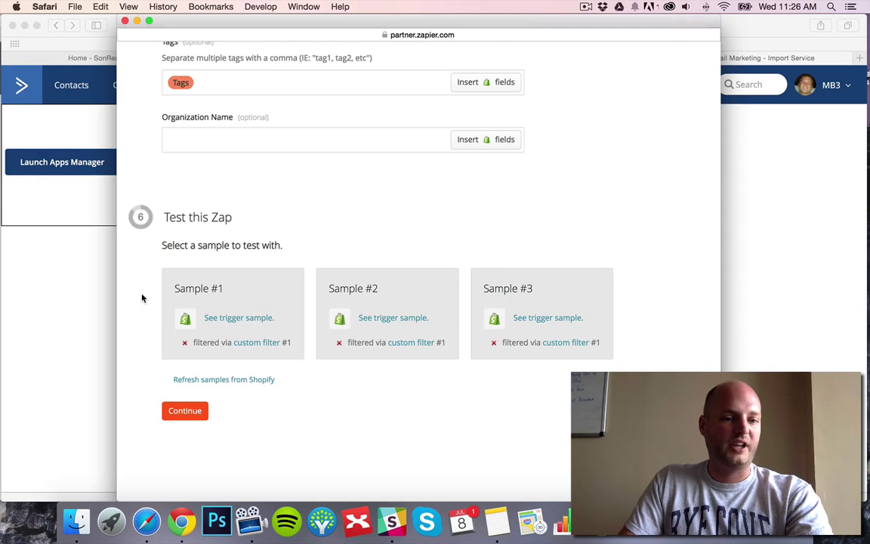
Step: Name the zap 'Dobby 2015 Buyers' and turn it on
{"action": "left_click", "coordinate": [187, 411]}
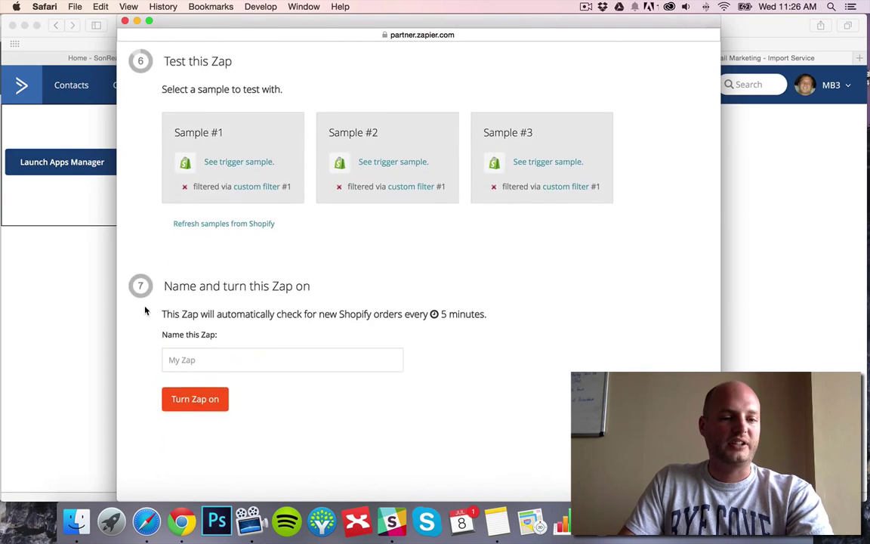
{"action": "left_click", "coordinate": [225, 370]}
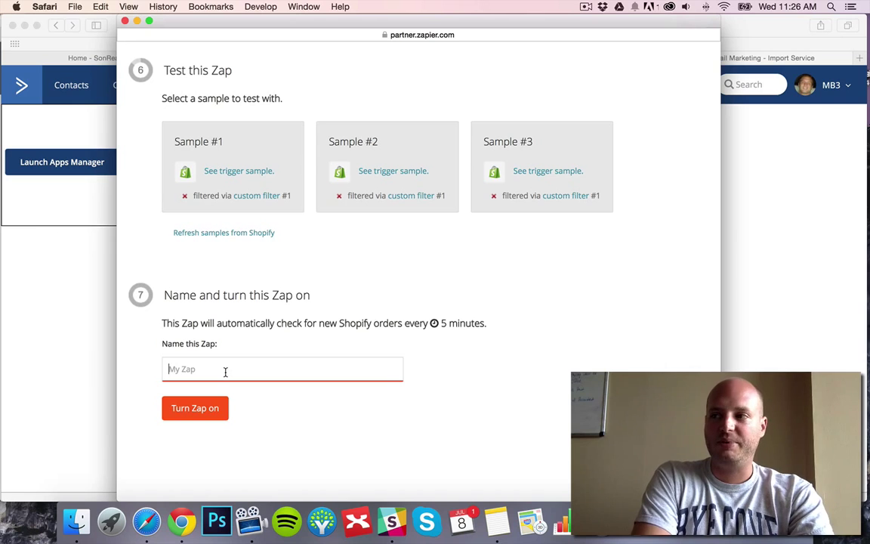
{"action": "type", "text": "Dobby 20"}
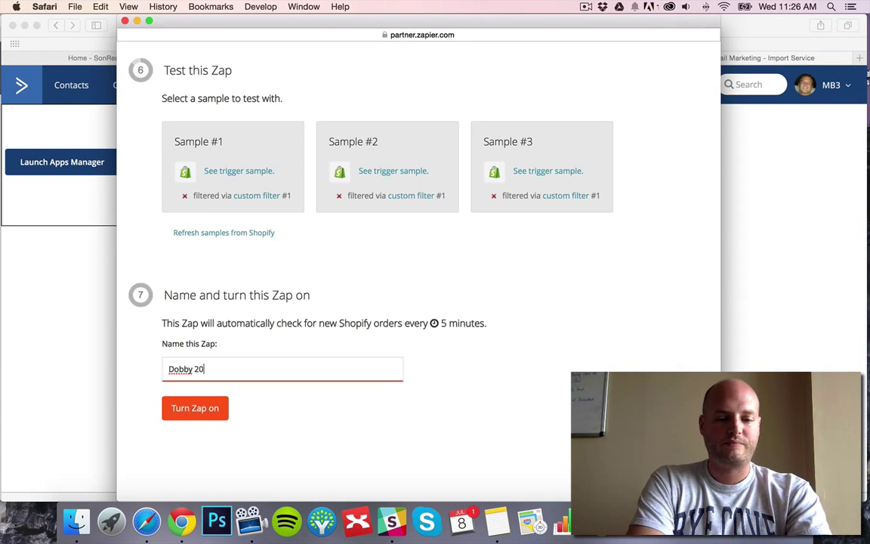
{"action": "type", "text": "15 Buyers"}
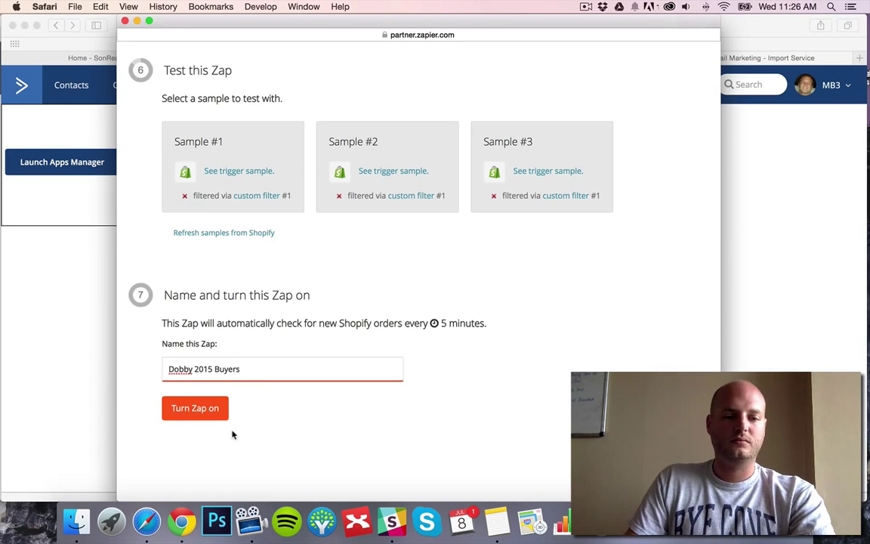
{"action": "left_click", "coordinate": [203, 414]}
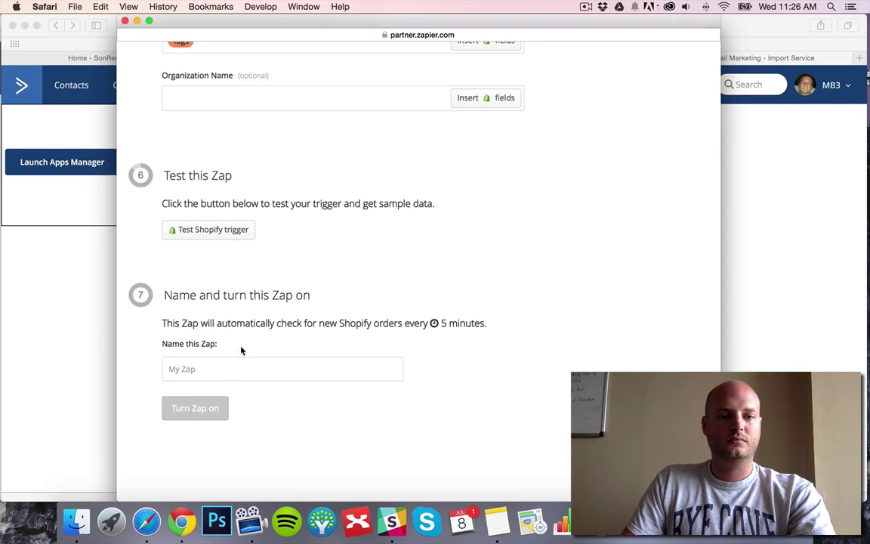